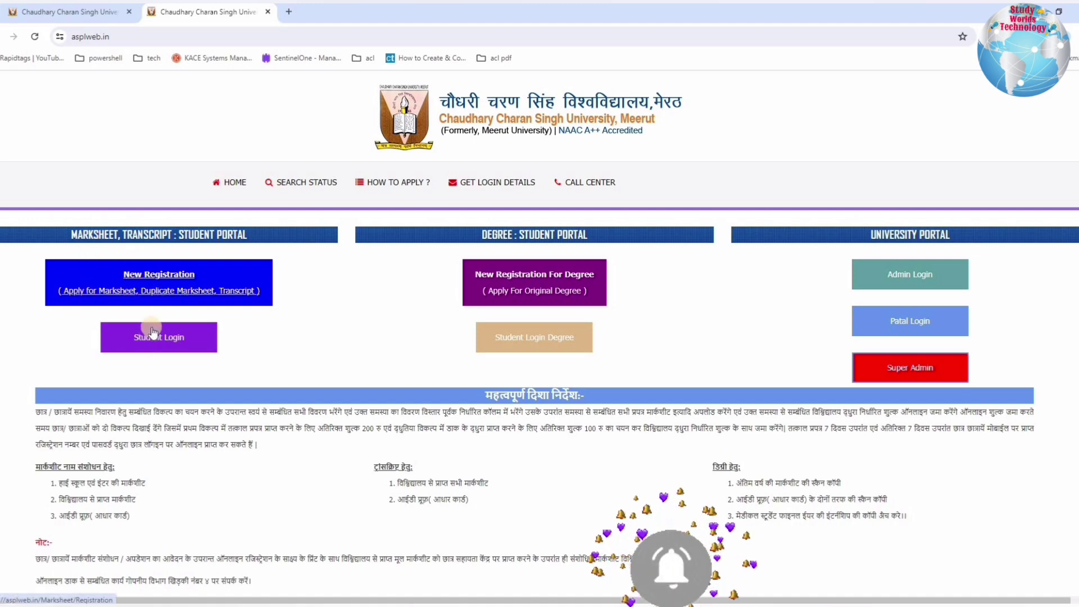
Open the new registration form for marksheets and transcripts and review its name, enrollment number and mobile number fields.
left_click(140, 296)
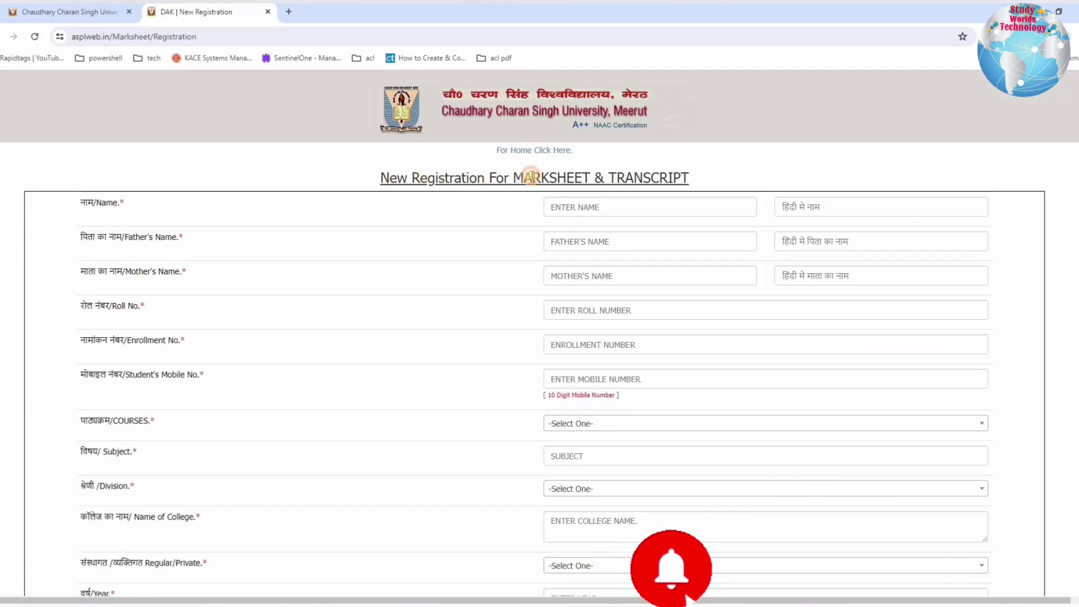
left_click_drag(639, 174, 702, 180)
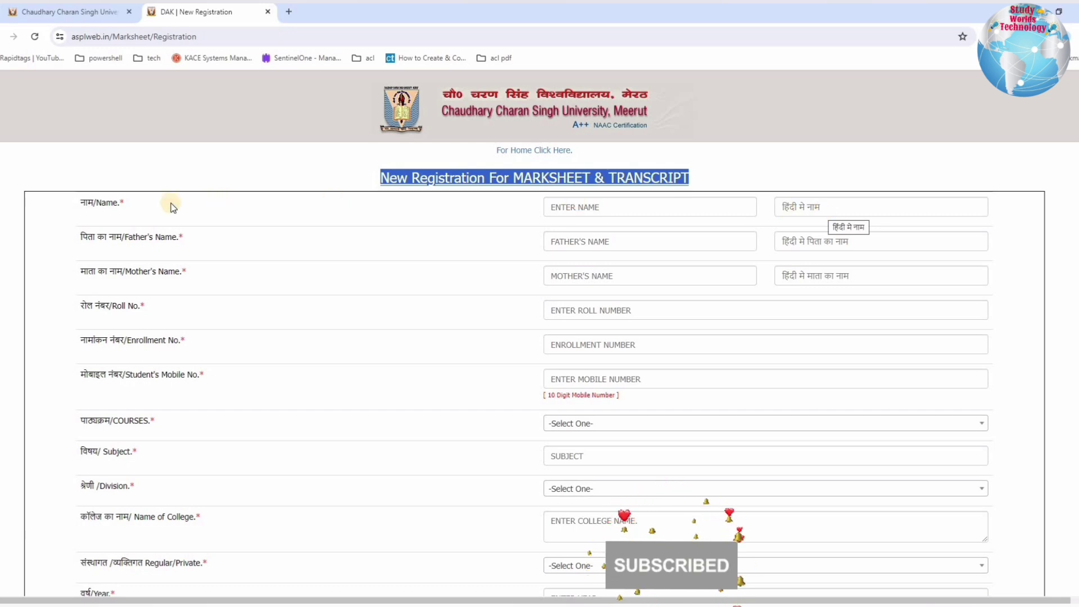
left_click(662, 212)
double_click(773, 208)
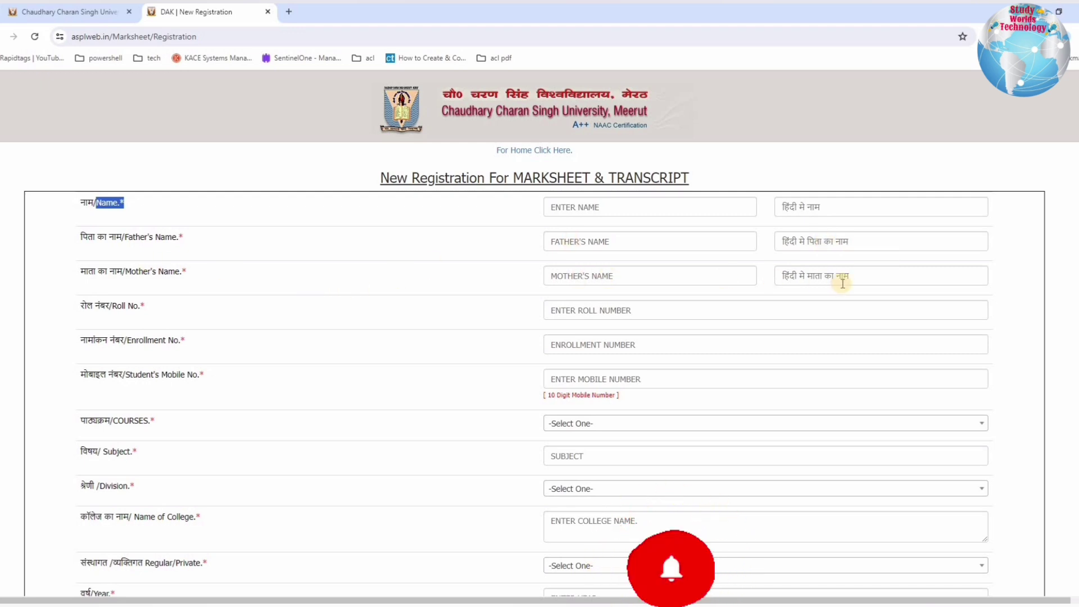
scroll(837, 281, "down", 2)
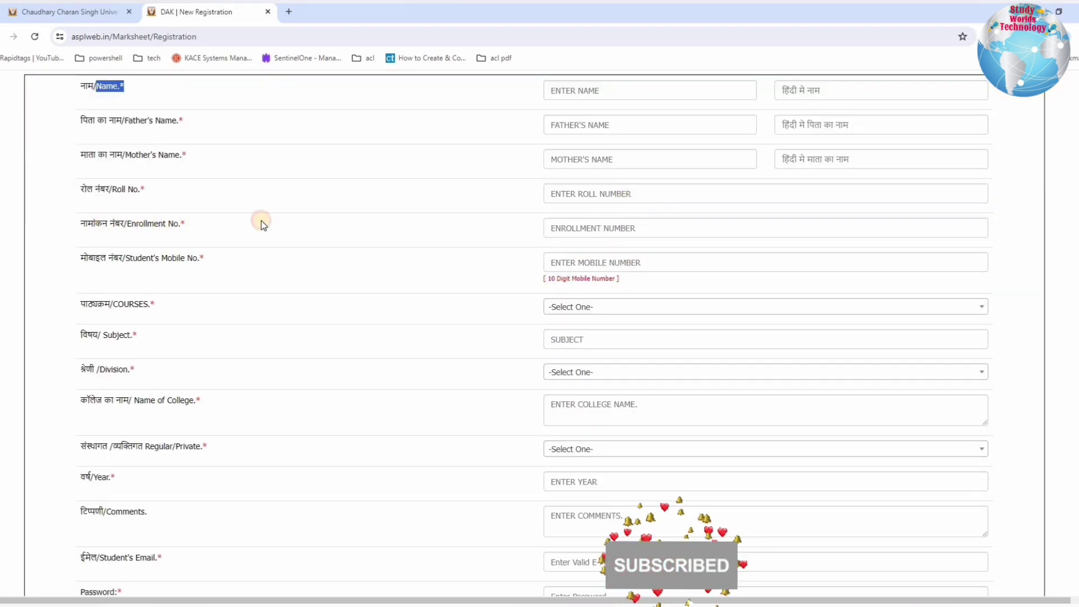
left_click_drag(261, 220, 429, 219)
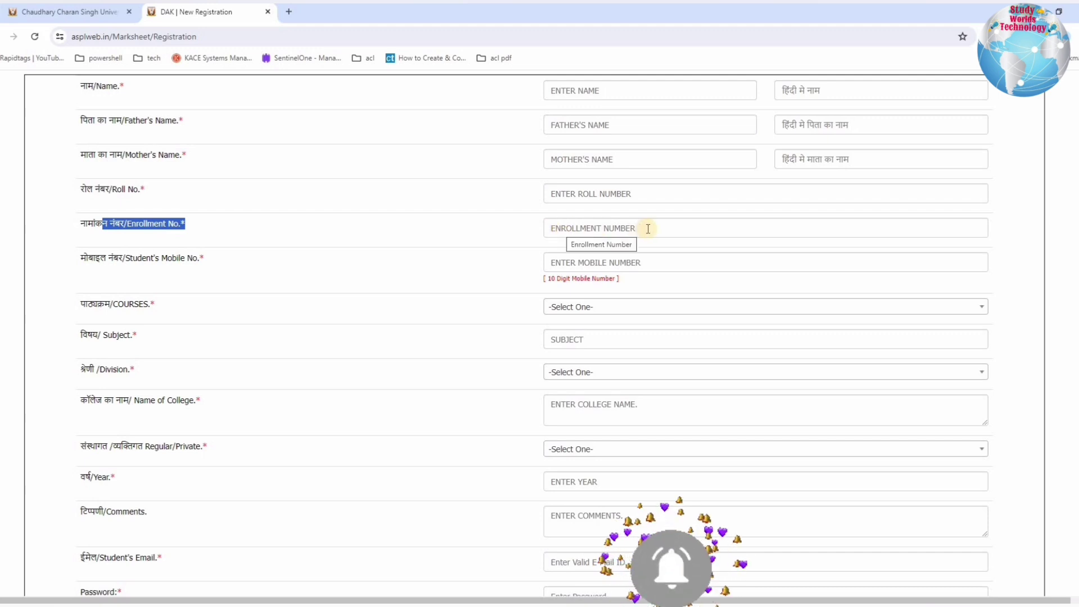
left_click_drag(126, 258, 586, 256)
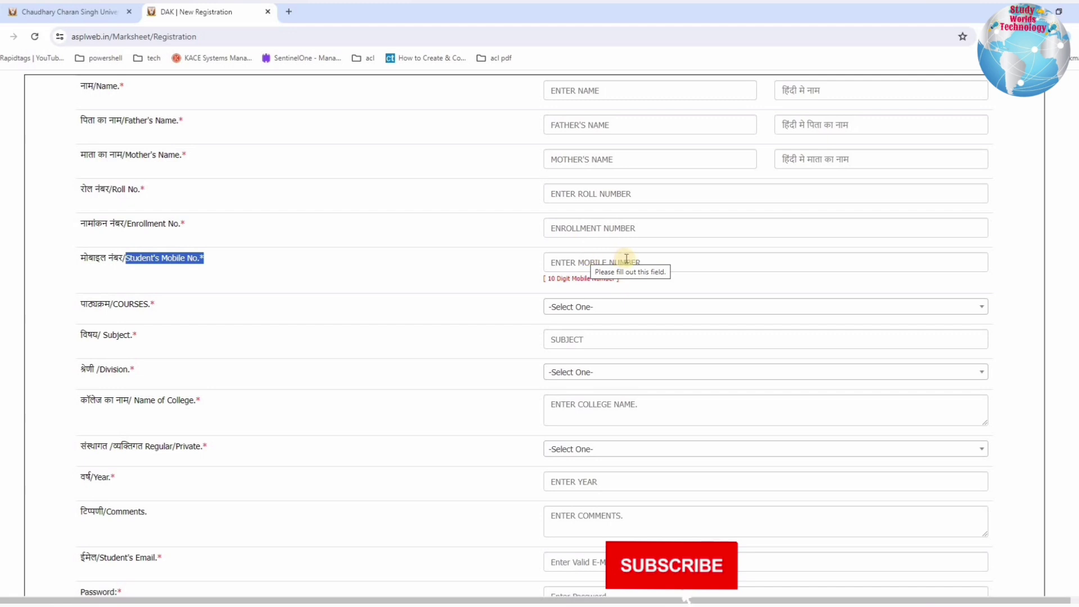
Look through the available courses in the registration form and choose B.COM.
left_click_drag(110, 304, 635, 307)
left_click(634, 305)
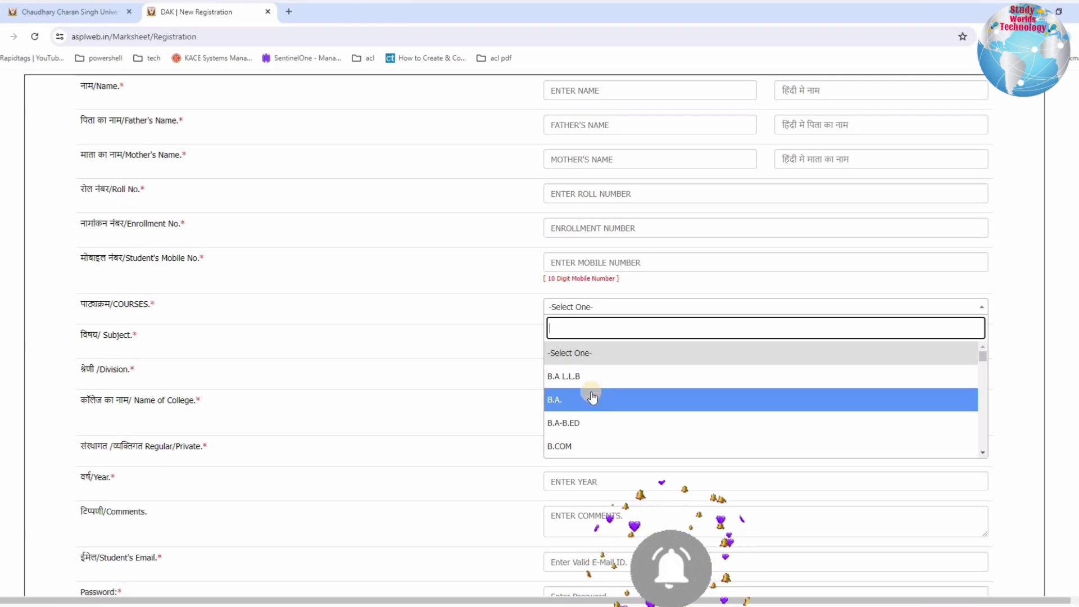
scroll(593, 398, "down", 4)
scroll(598, 434, "down", 4)
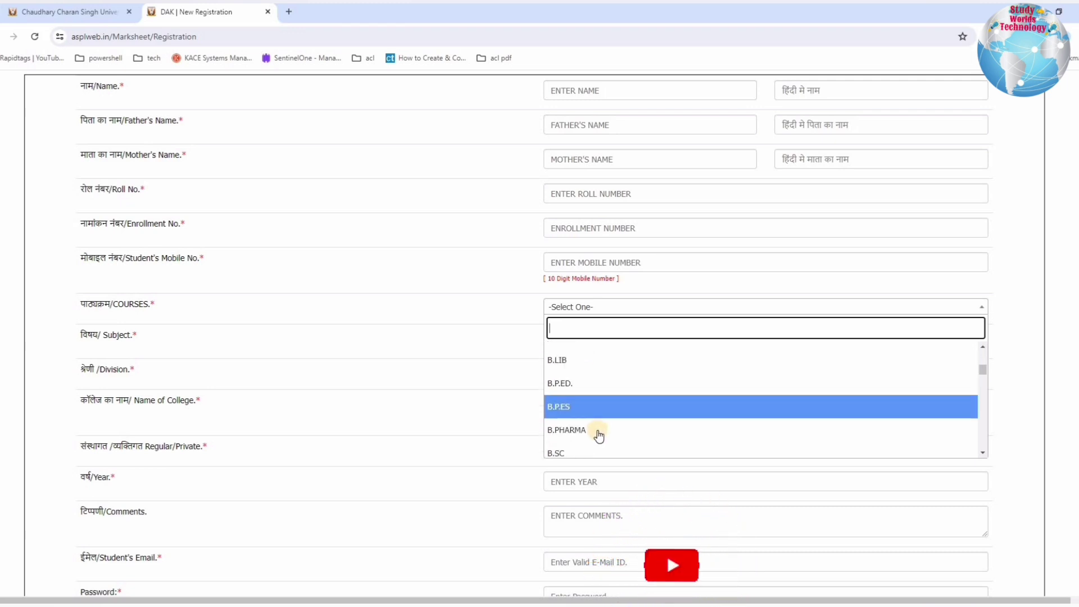
scroll(599, 435, "down", 3)
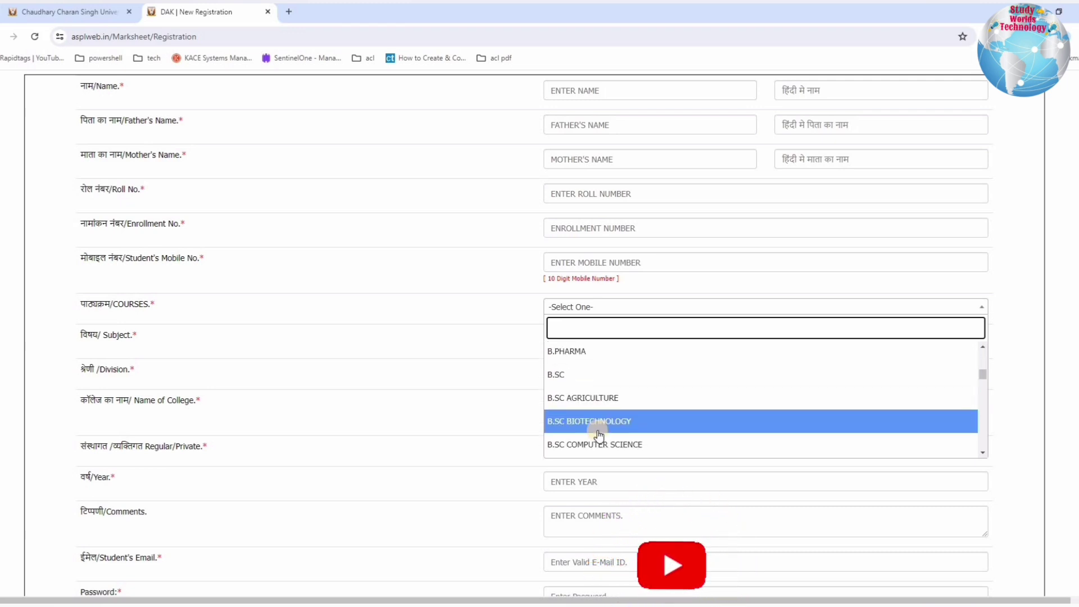
scroll(599, 435, "down", 1)
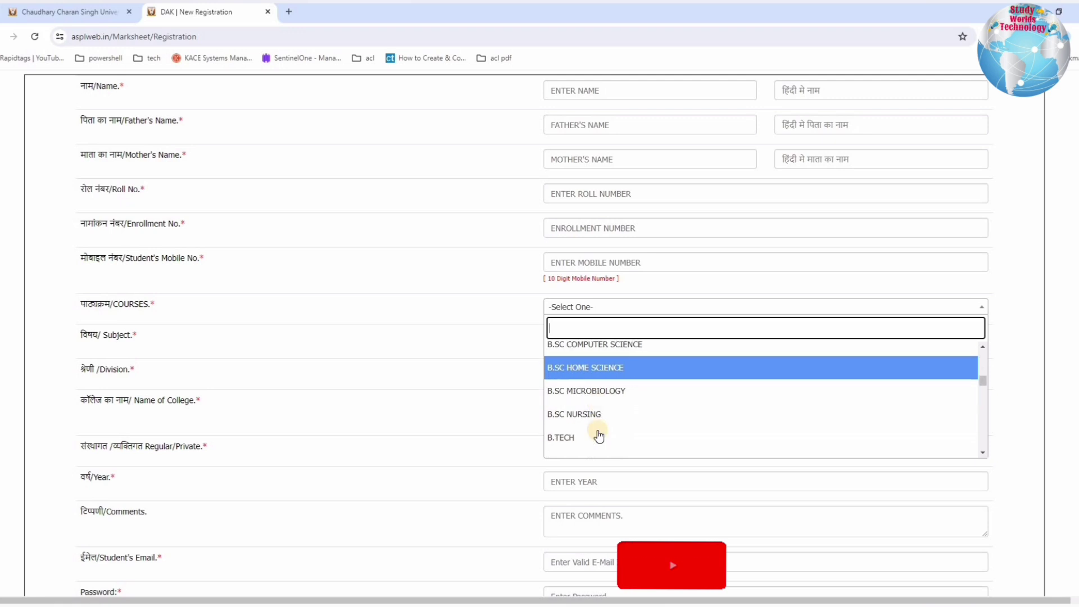
scroll(599, 435, "up", 5)
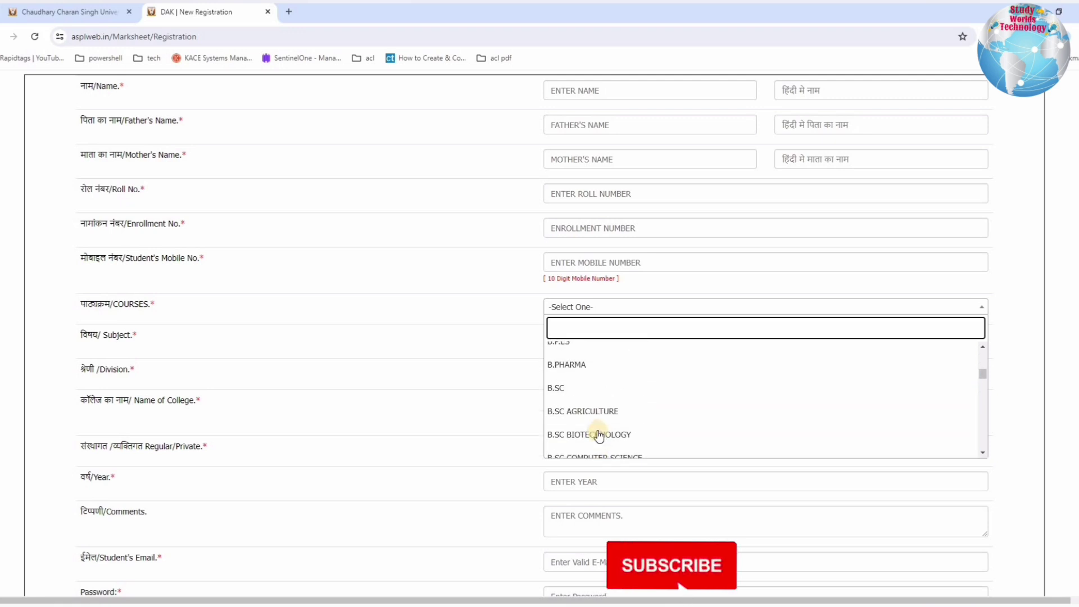
scroll(599, 434, "up", 3)
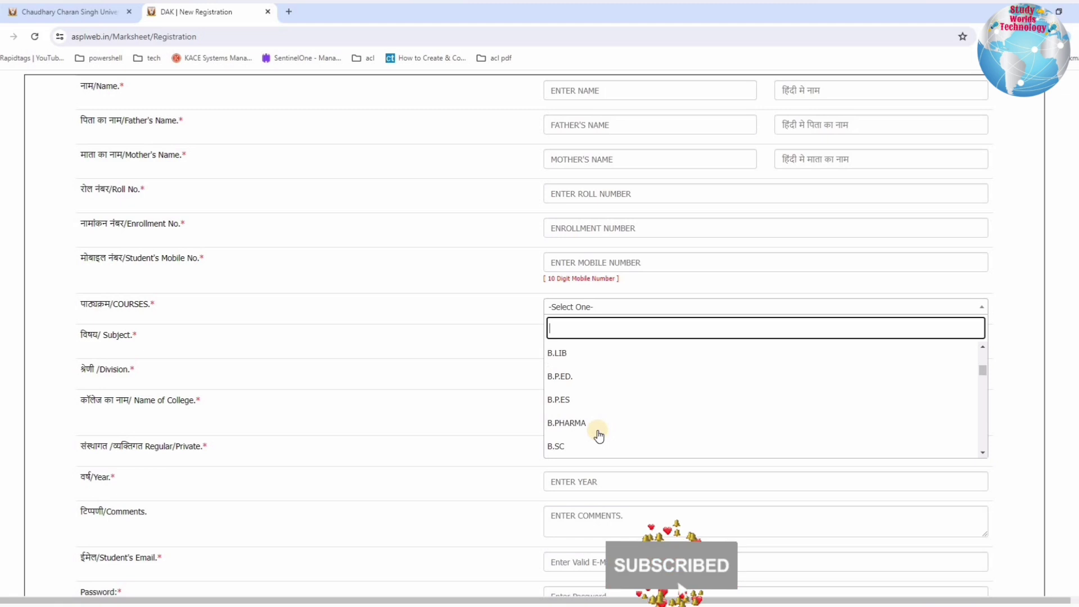
scroll(599, 434, "up", 2)
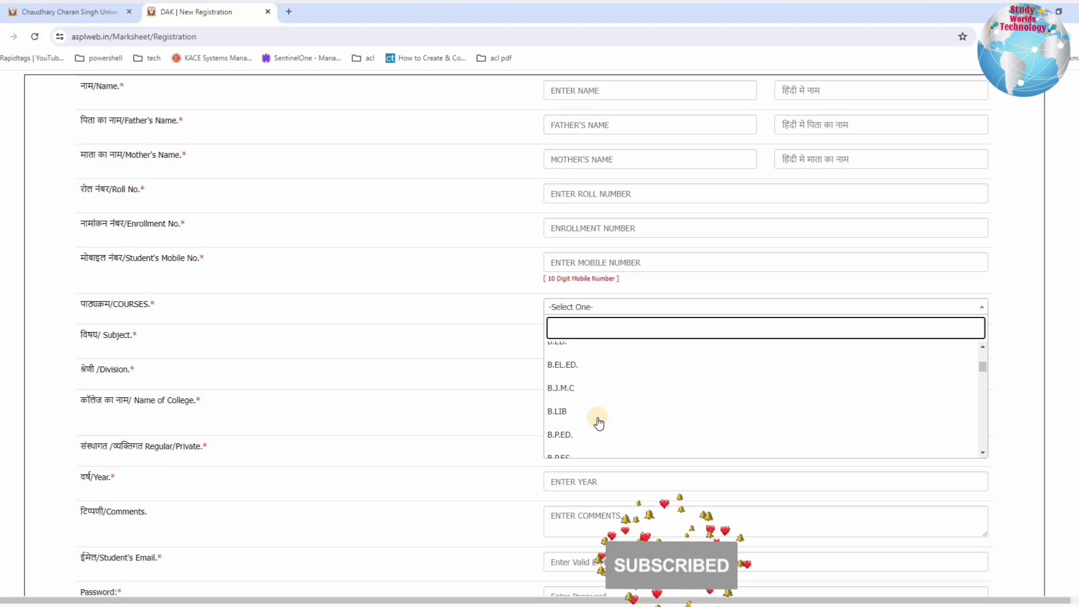
scroll(596, 416, "up", 3)
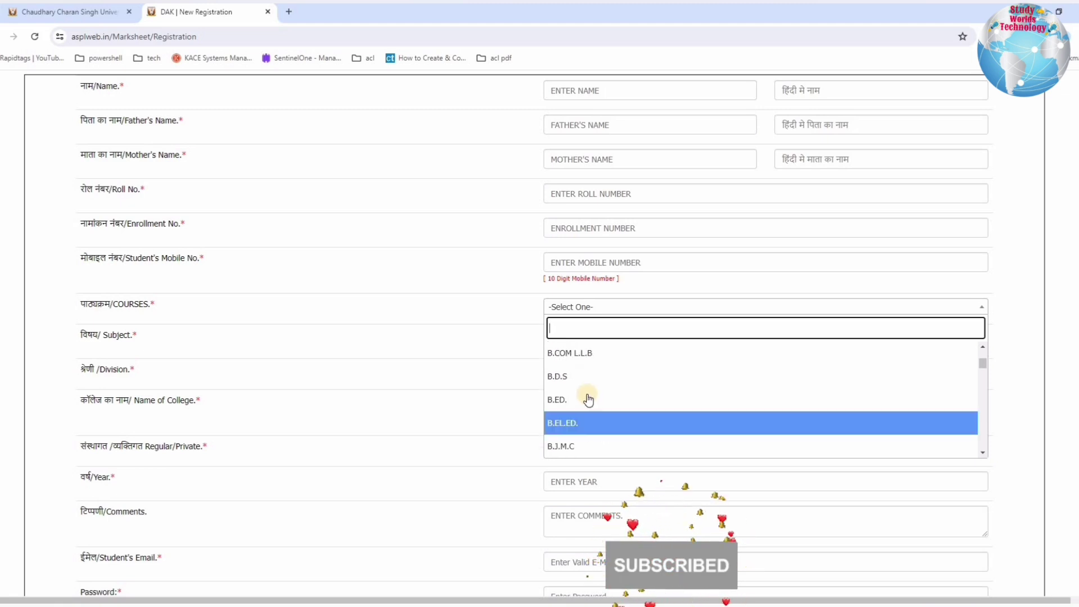
scroll(579, 371, "up", 2)
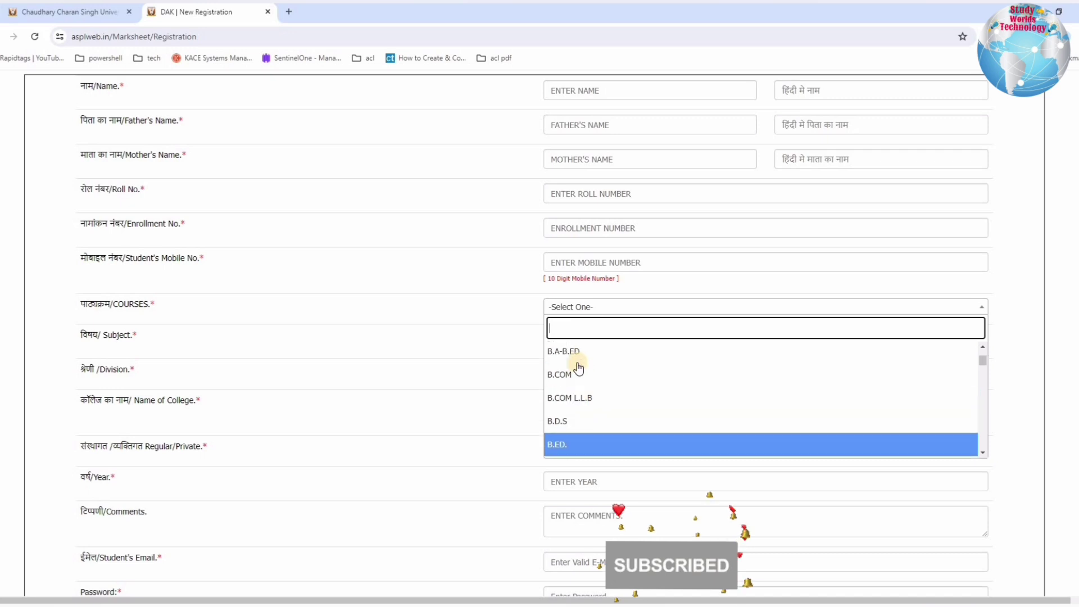
scroll(579, 368, "up", 1)
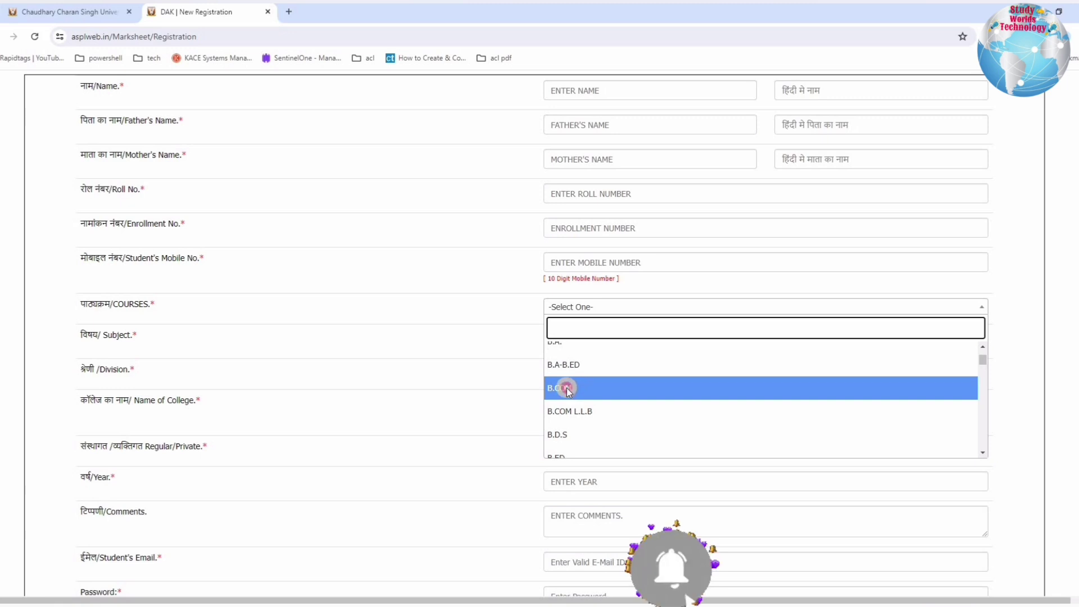
left_click(266, 302)
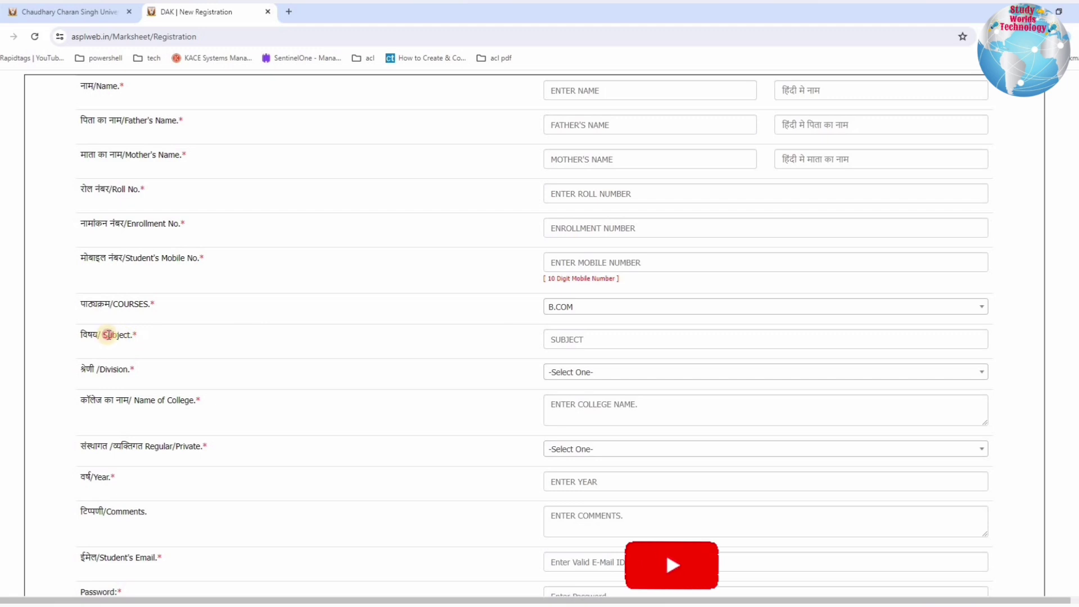
Check the Subject field and set the Division to First.
left_click_drag(108, 335, 651, 339)
left_click(644, 339)
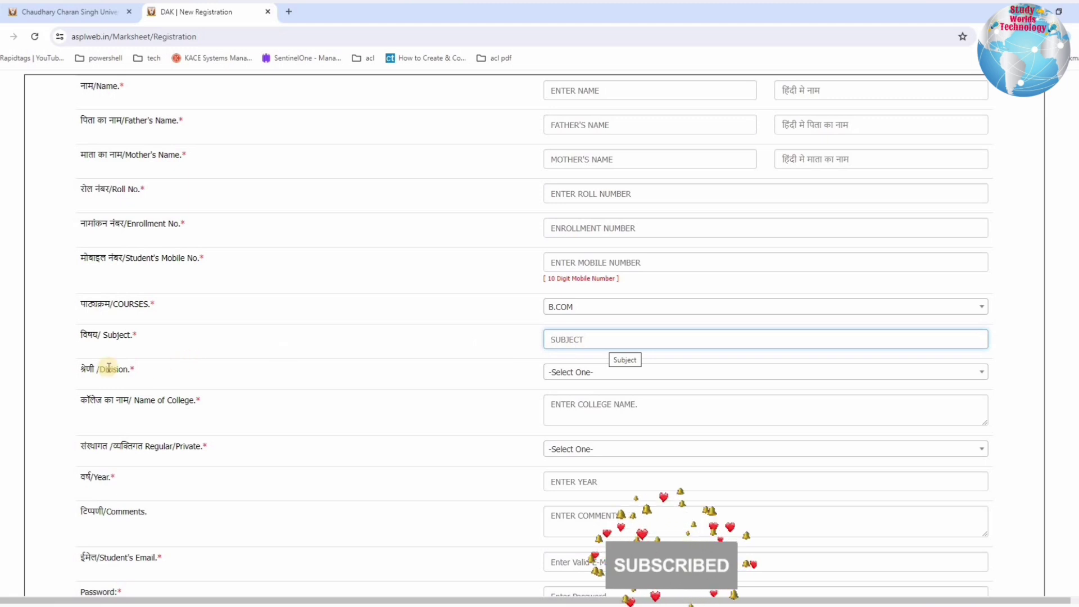
left_click_drag(560, 381, 588, 373)
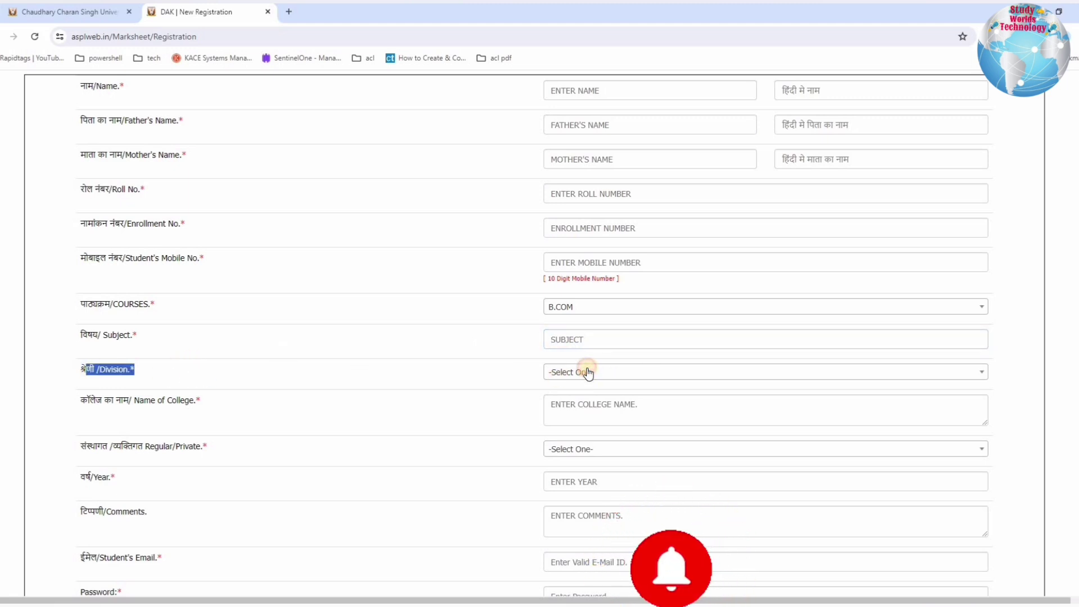
left_click(589, 373)
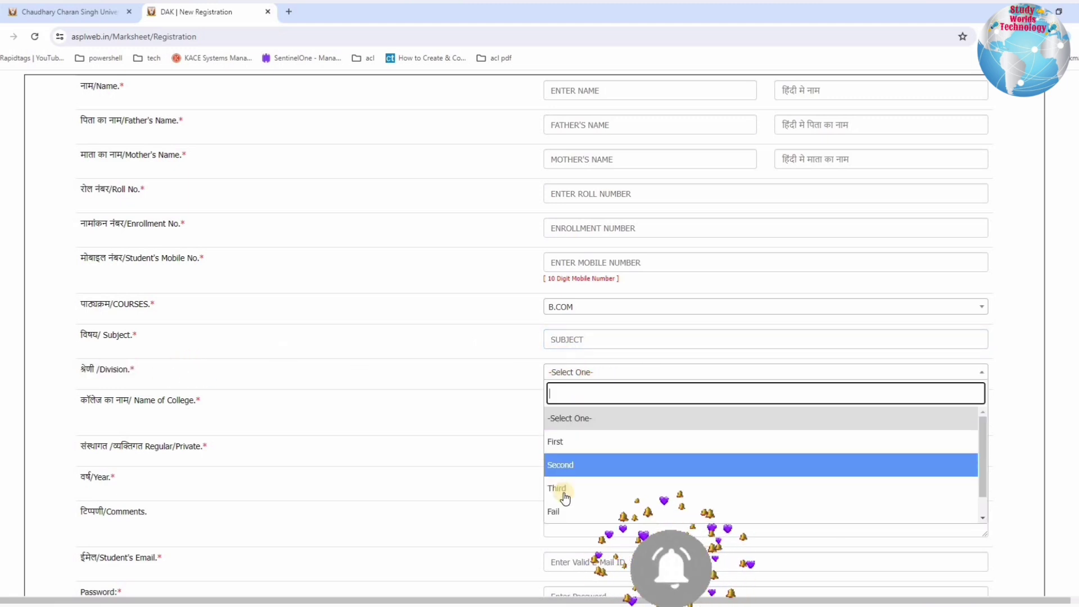
left_click(571, 442)
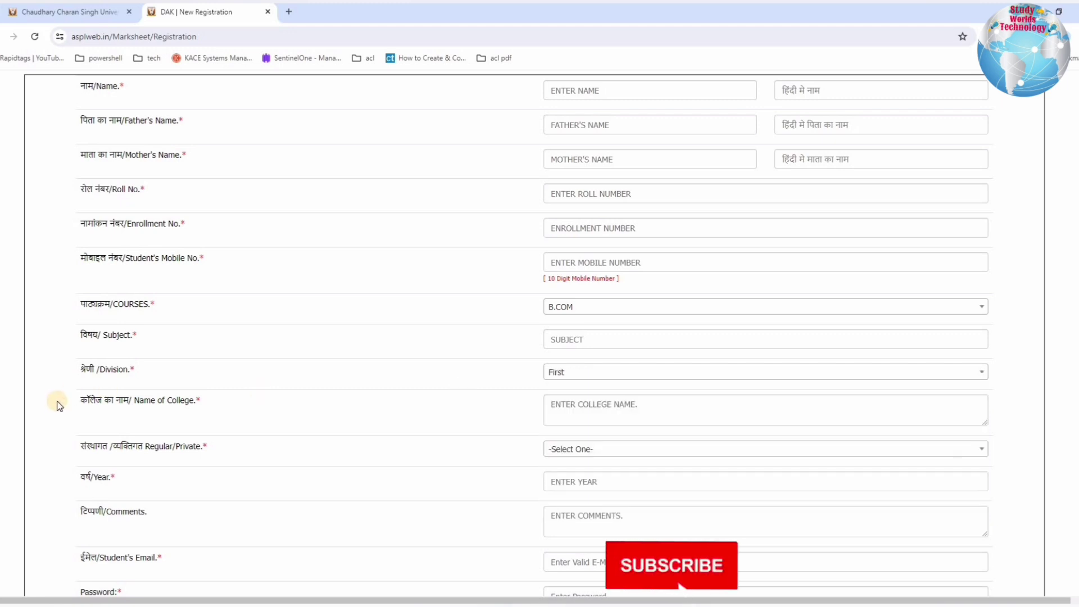
Check the college name field and set the Regular/Private status to Regular.
left_click_drag(222, 406, 603, 414)
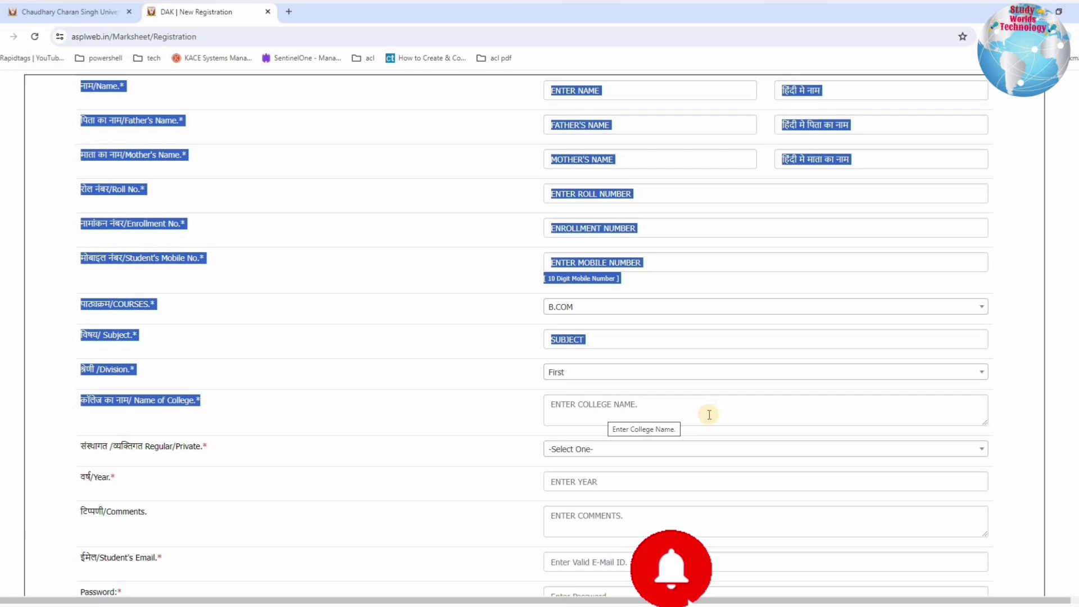
left_click_drag(116, 447, 585, 448)
left_click(579, 450)
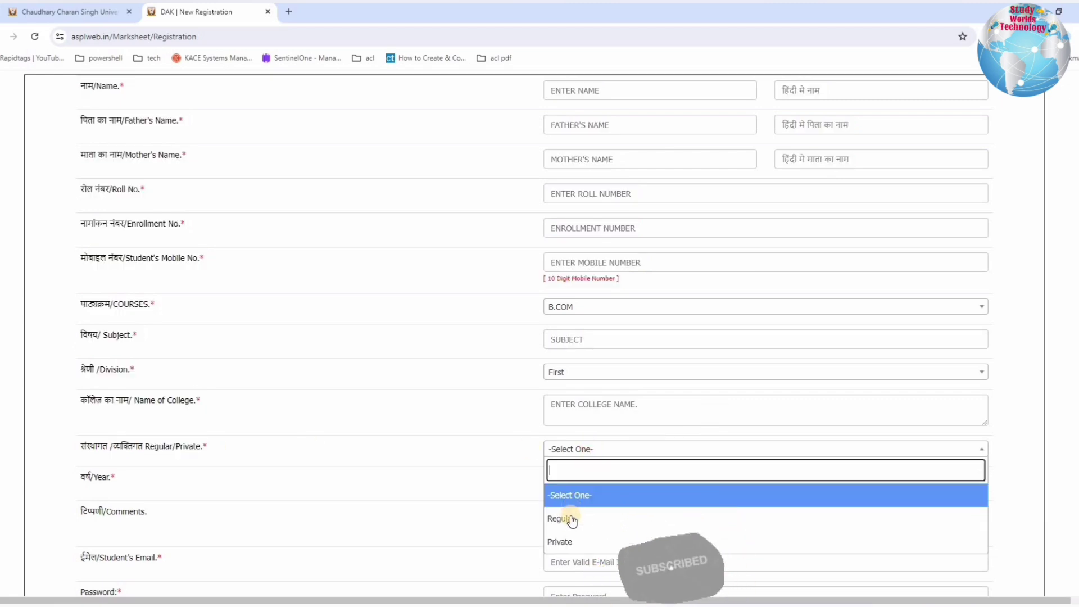
left_click(571, 519)
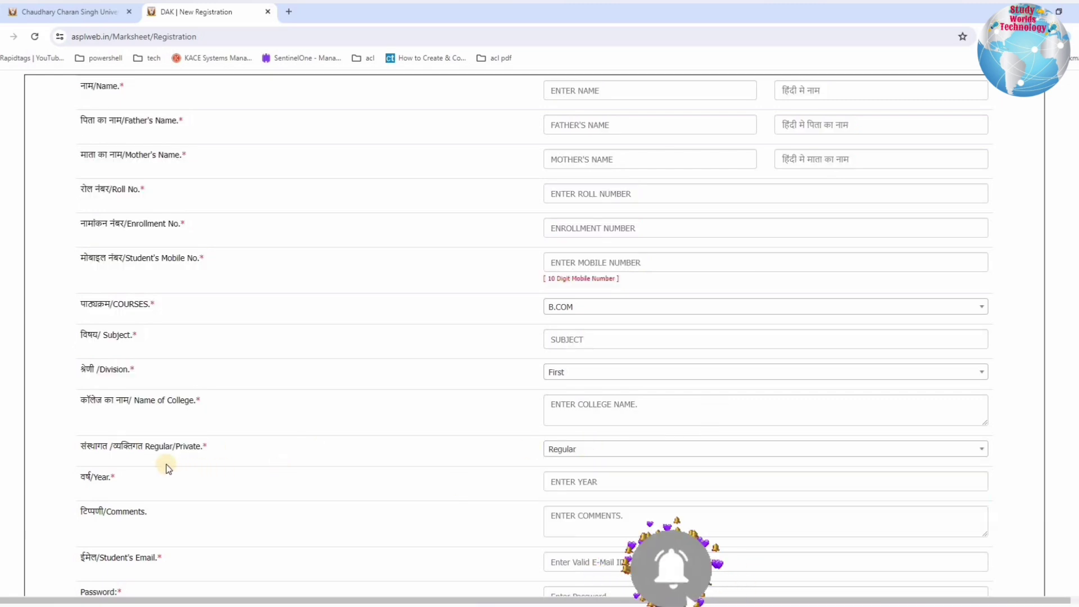
Enter 2024 as the Year in the registration form.
scroll(289, 354, "down", 3)
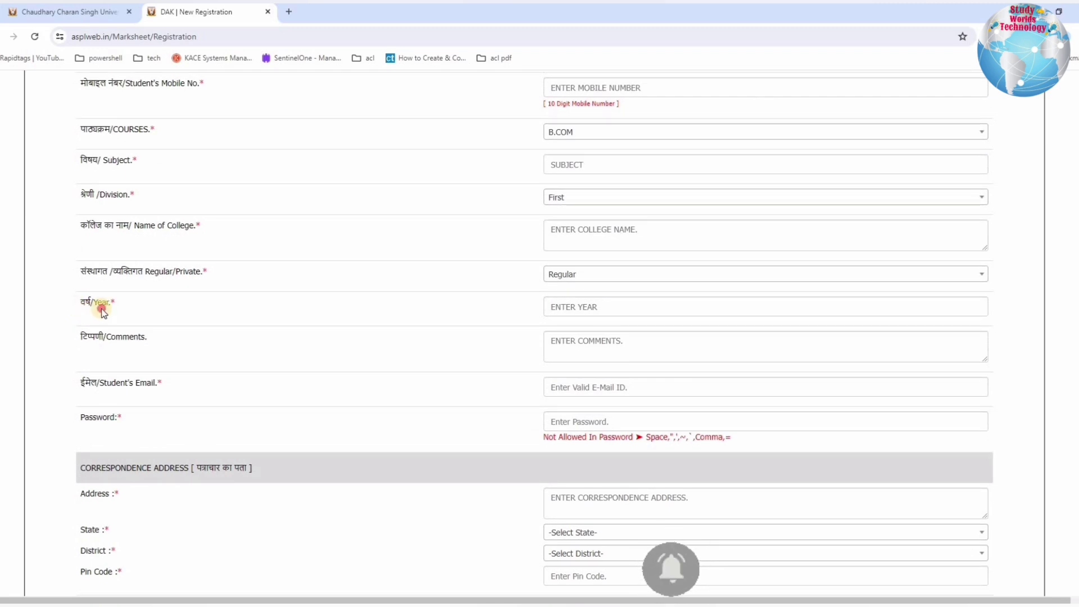
left_click(631, 309)
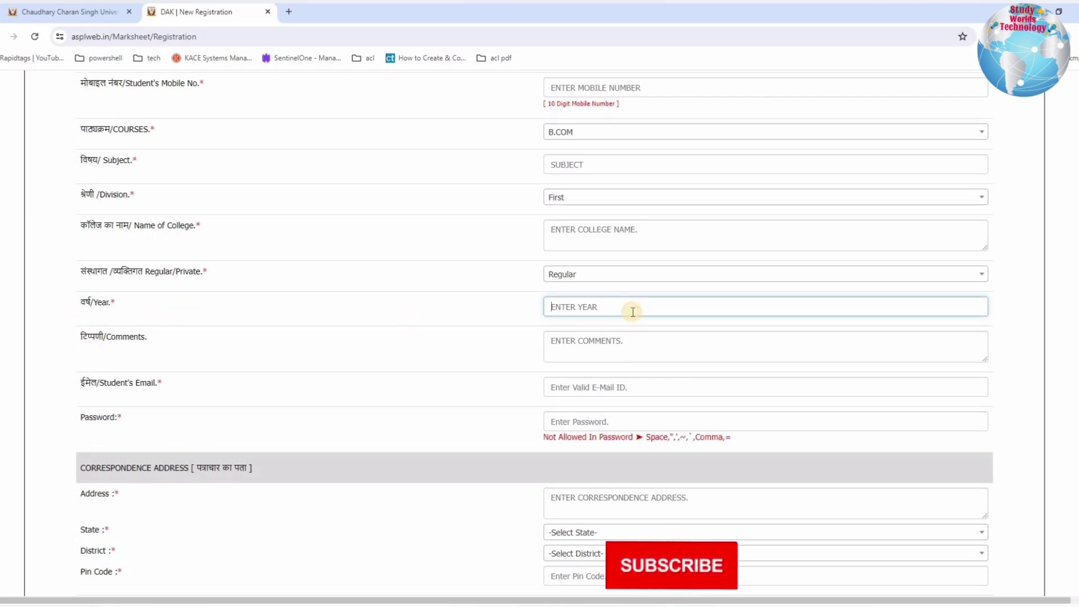
type("2024")
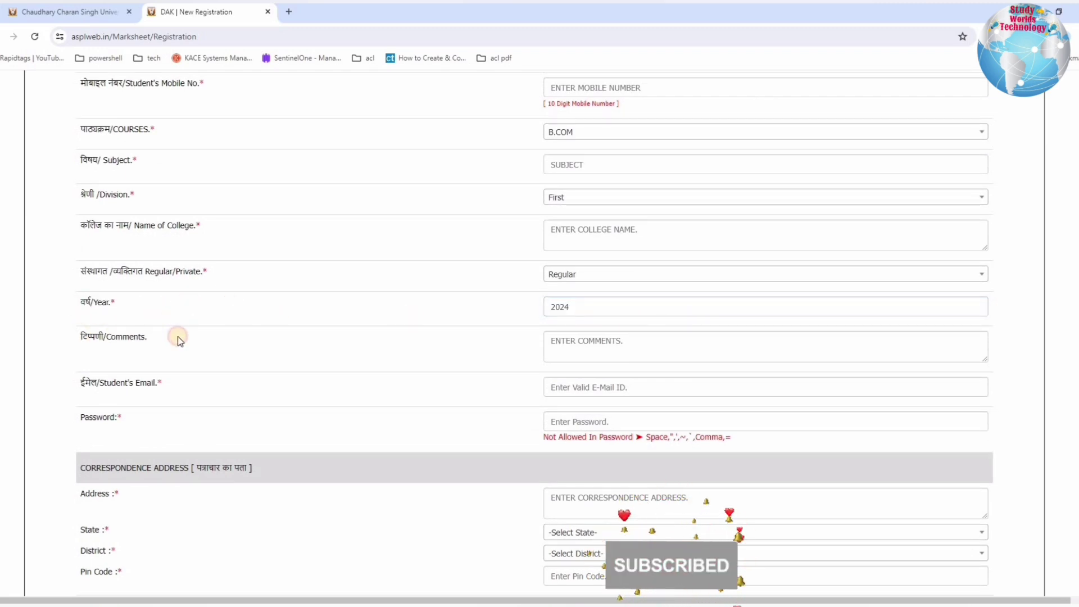
Examine the remaining fields: comments, student's email, password, and the correspondence address with its state, district and pin code.
left_click_drag(81, 336, 115, 338)
left_click_drag(489, 349, 594, 347)
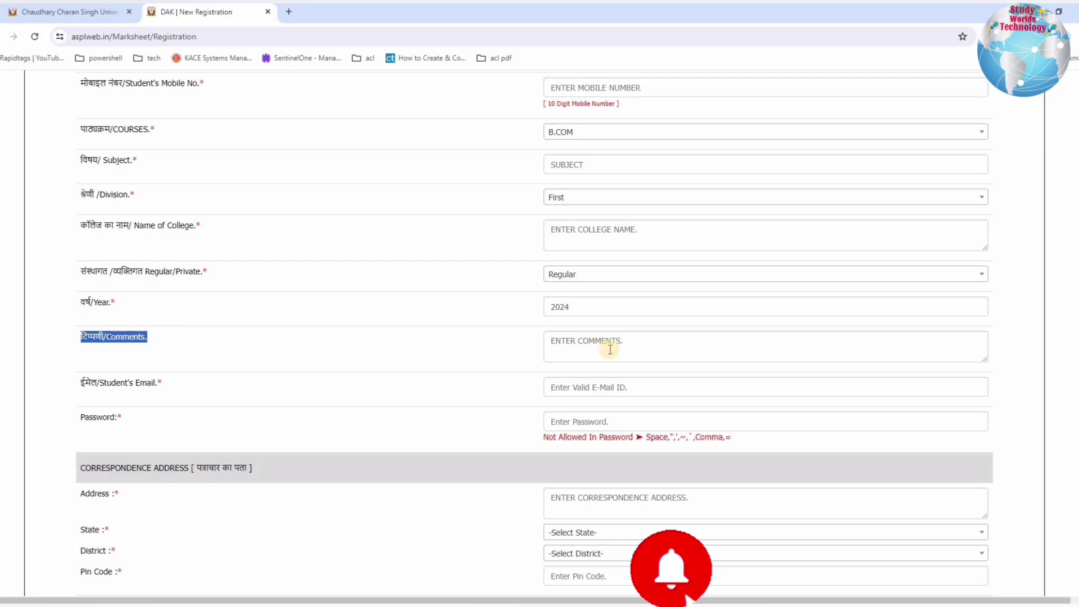
left_click(652, 349)
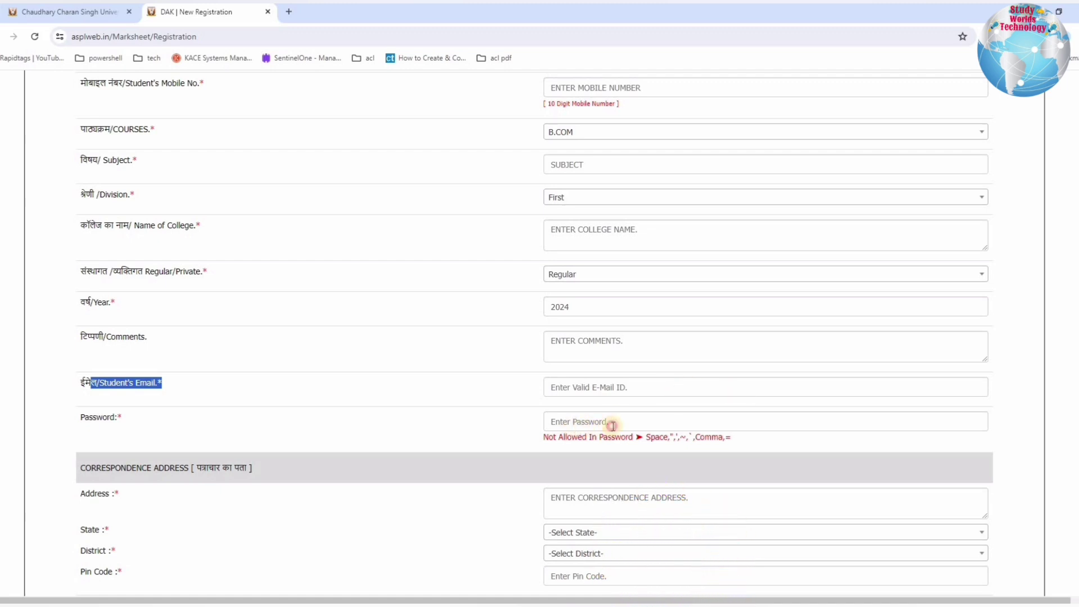
left_click(680, 425)
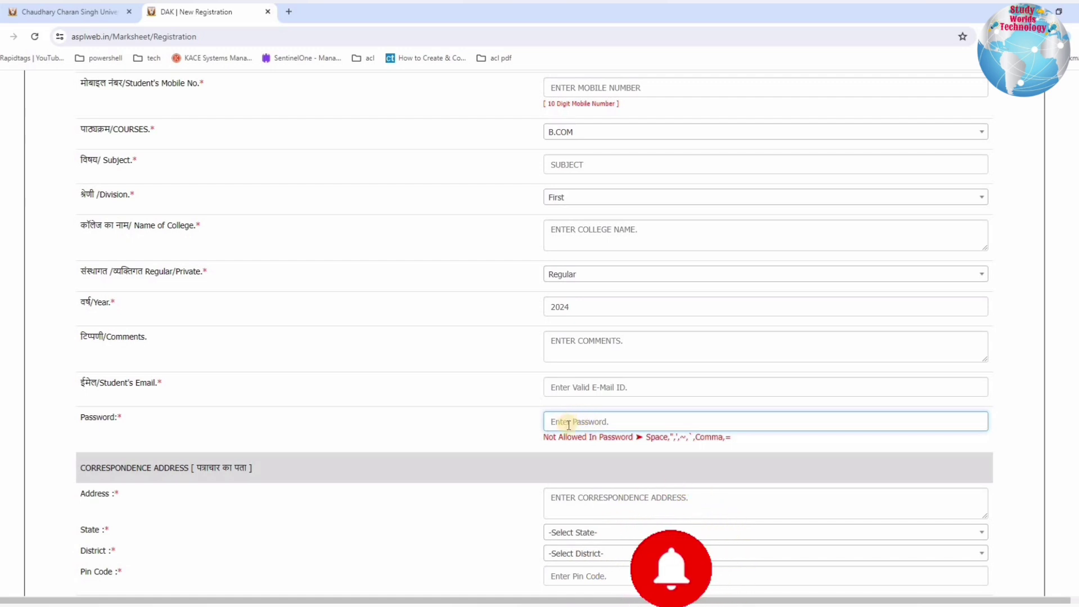
scroll(566, 426, "down", 3)
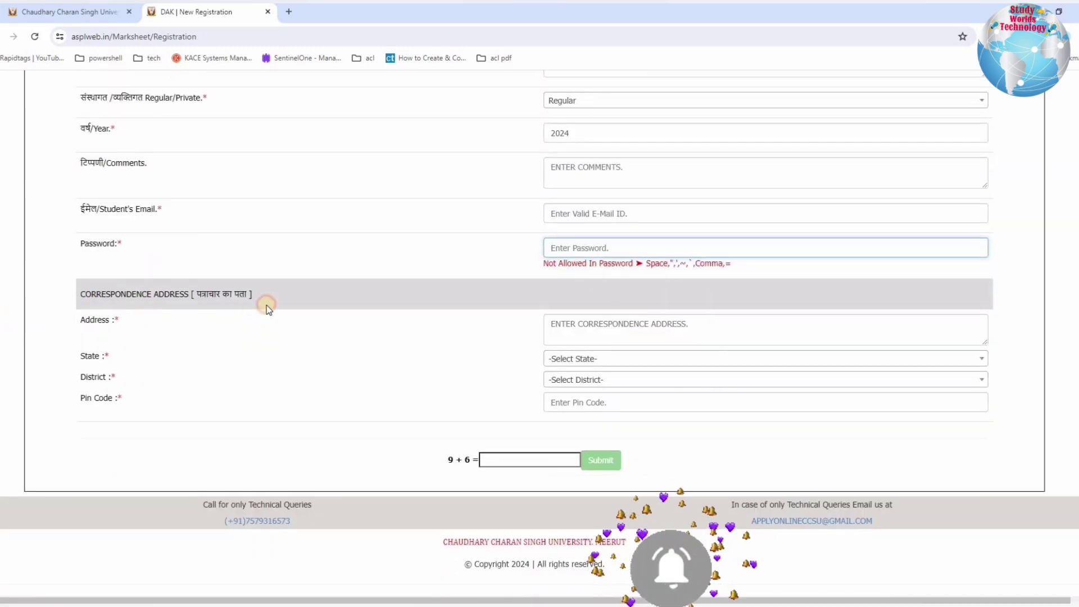
left_click_drag(265, 304, 625, 330)
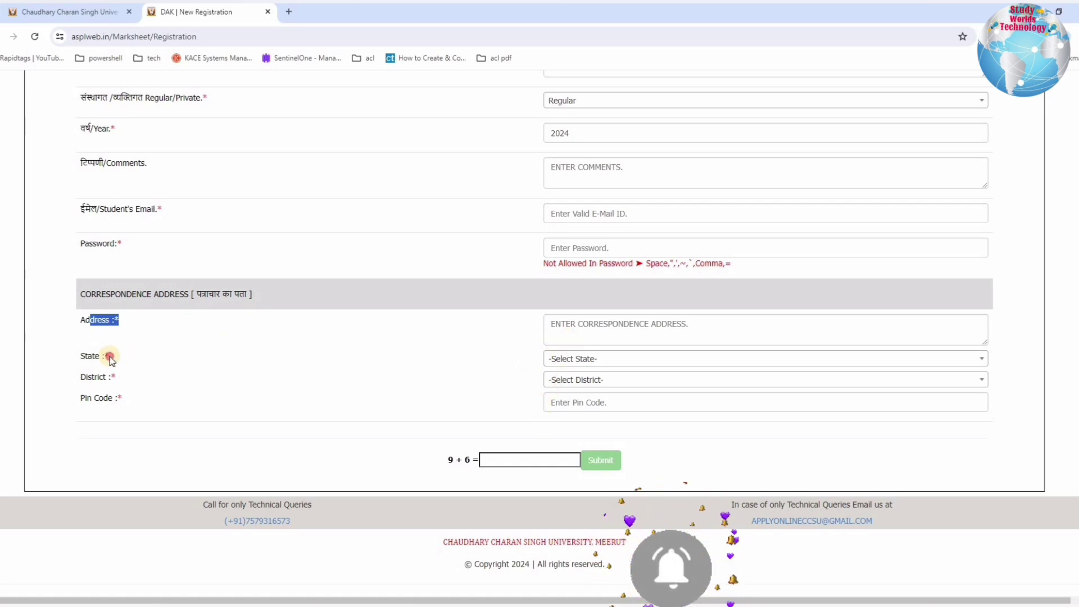
left_click(375, 361)
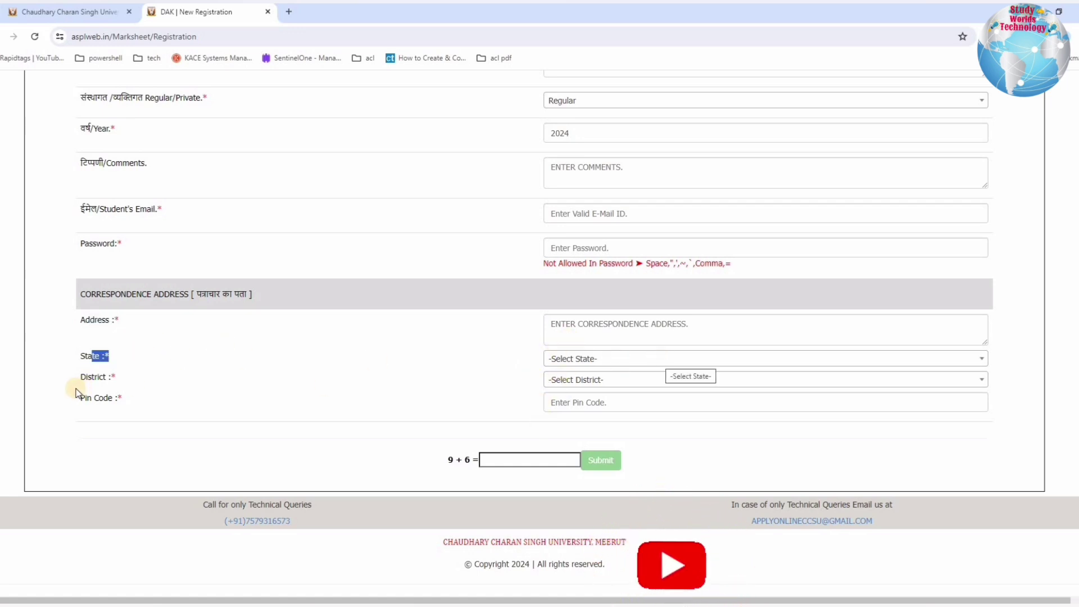
left_click_drag(100, 378, 633, 385)
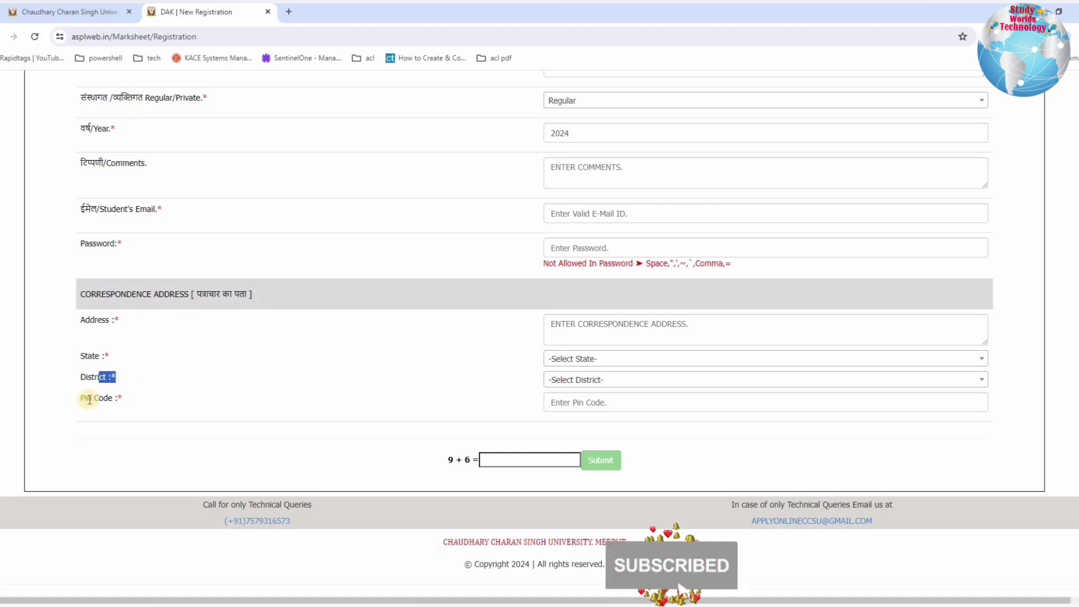
left_click_drag(115, 398, 585, 426)
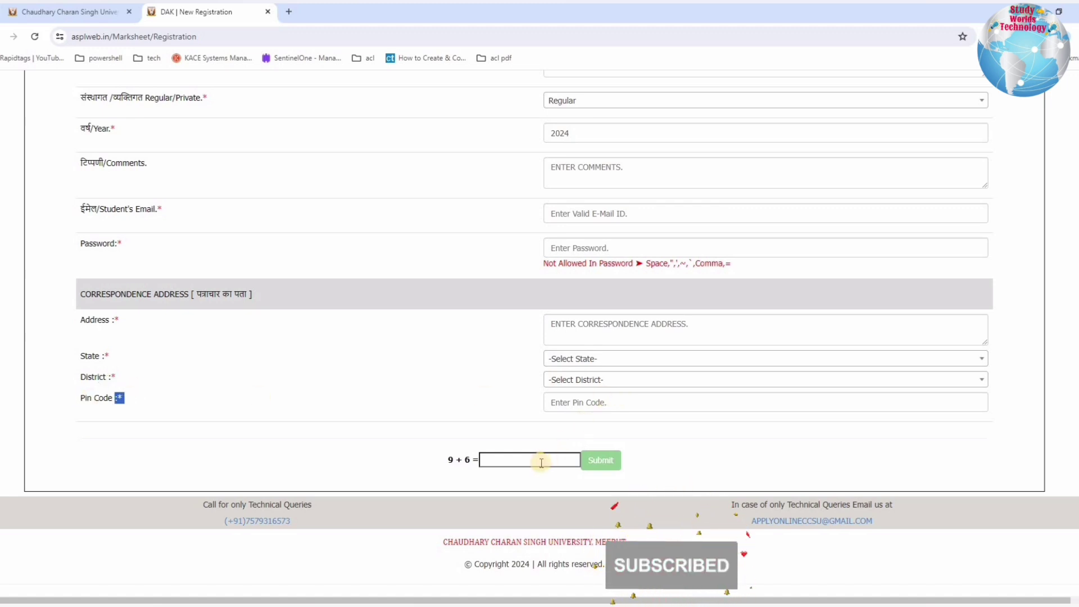
Submit the registration form and check the registration number and the original-copy notice on the document upload page.
left_click(602, 466)
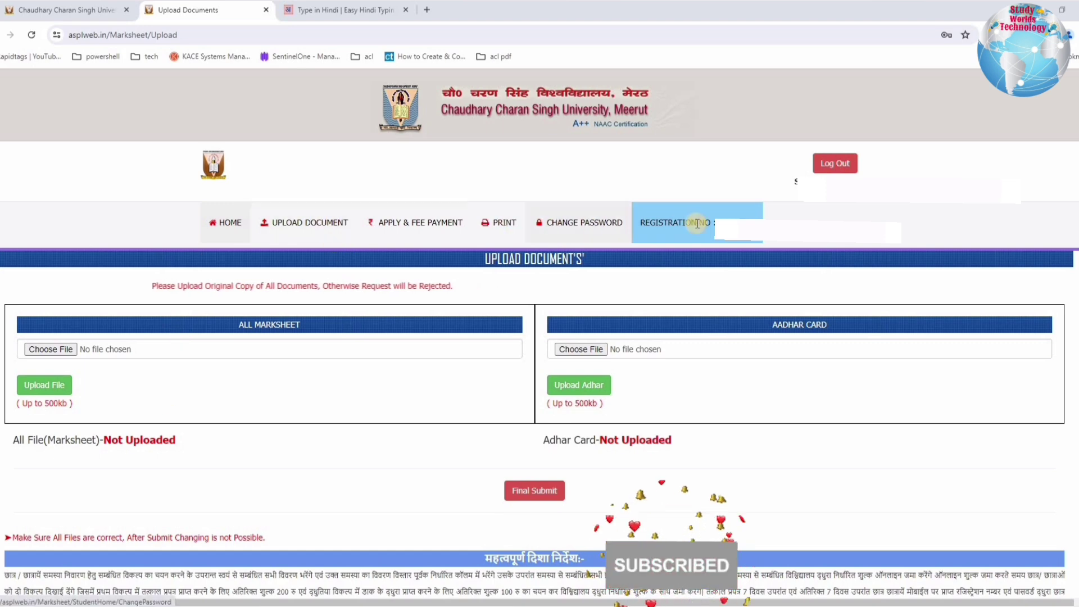
left_click_drag(657, 223, 745, 223)
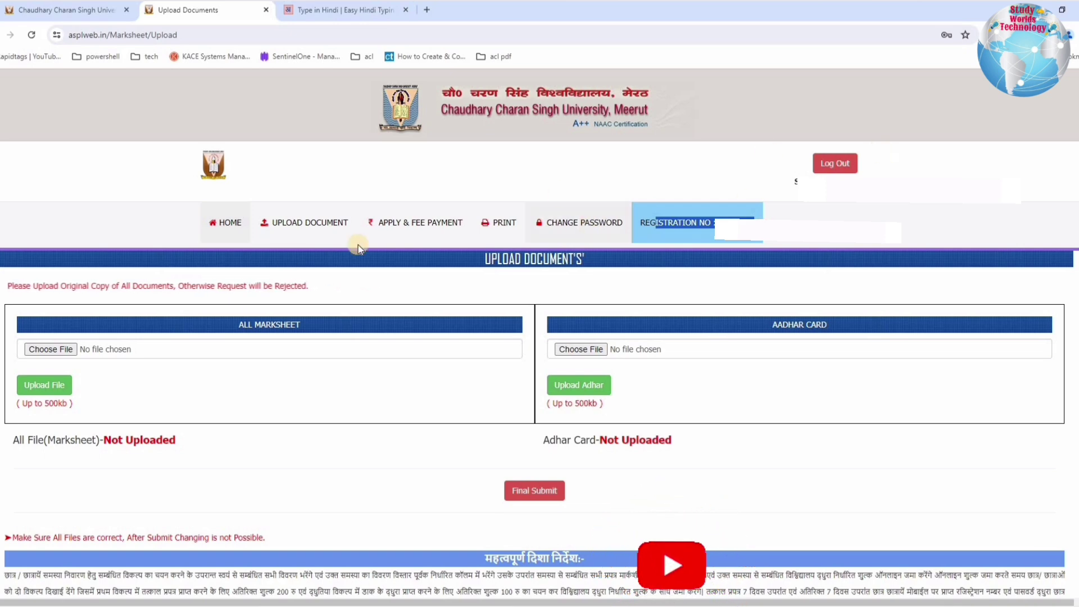
left_click_drag(48, 287, 344, 290)
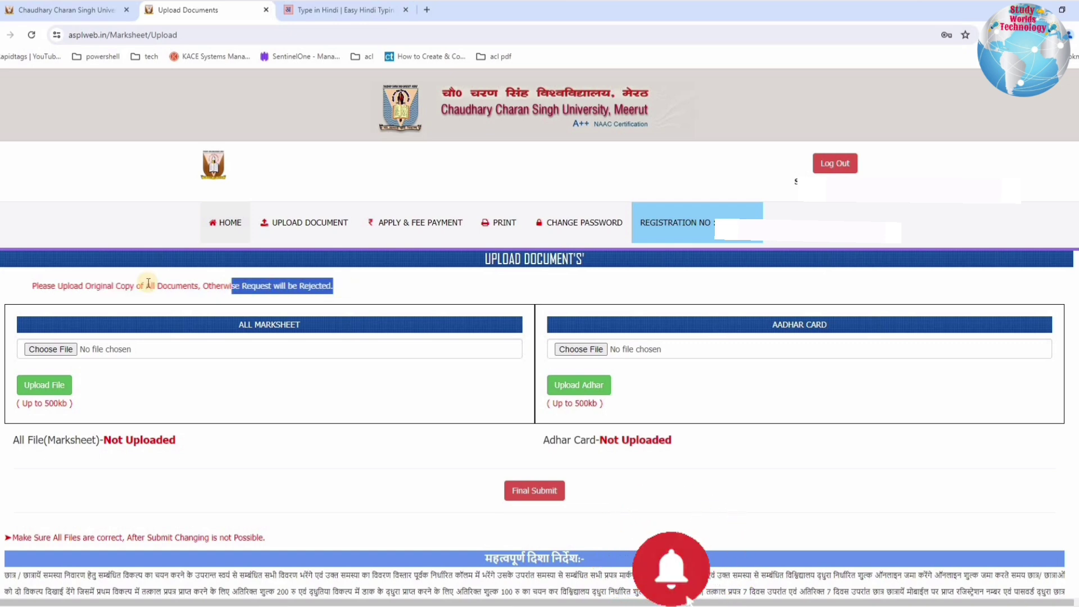
left_click(46, 283)
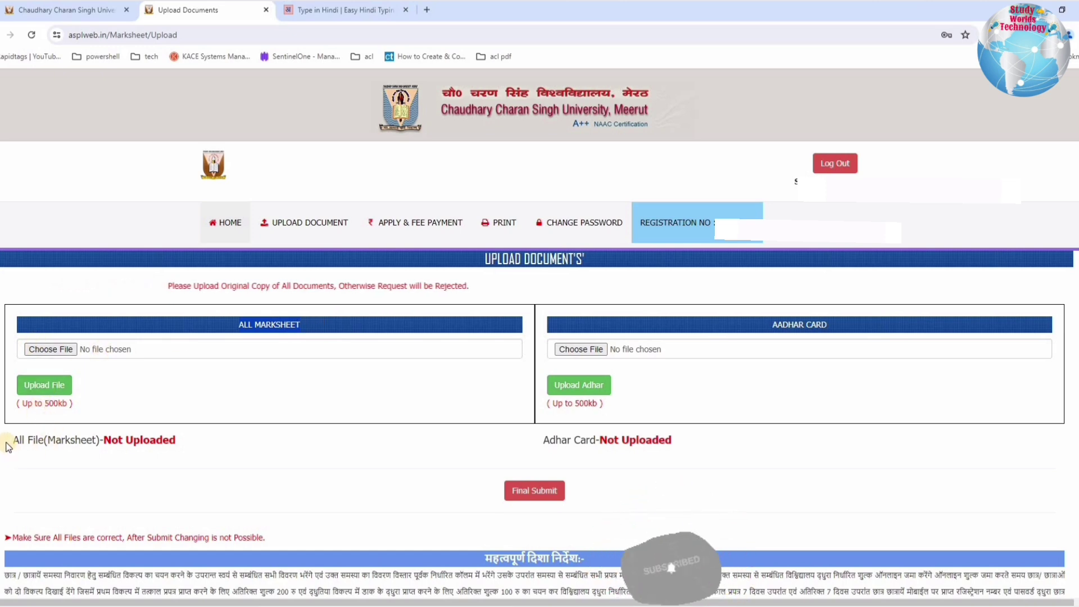
Upload marksheet.pdf as the All Marksheet document and check its upload status.
left_click_drag(8, 447, 139, 445)
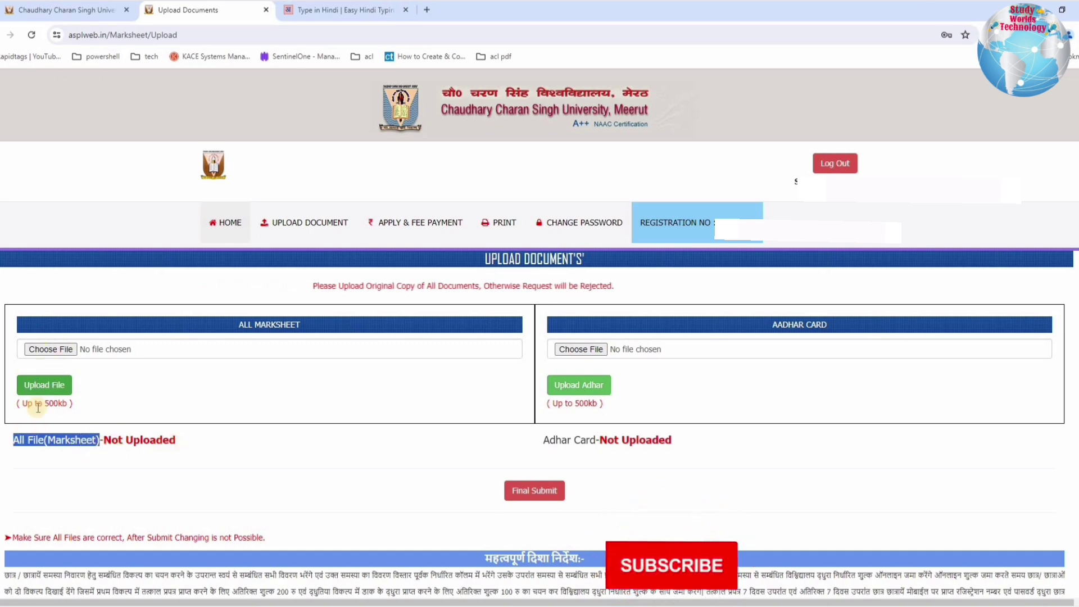
left_click(42, 328)
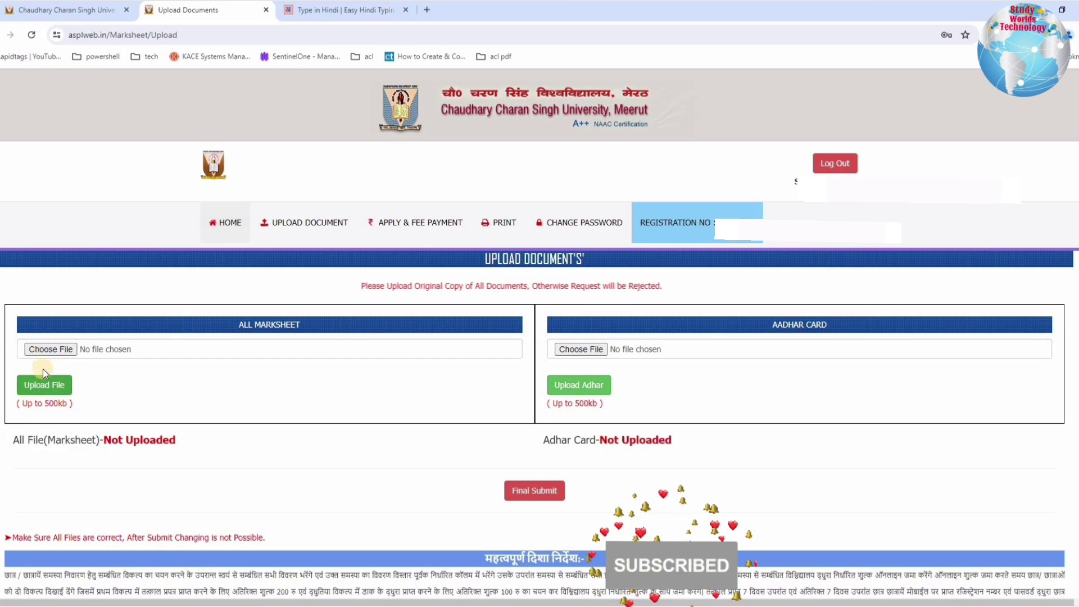
left_click(51, 351)
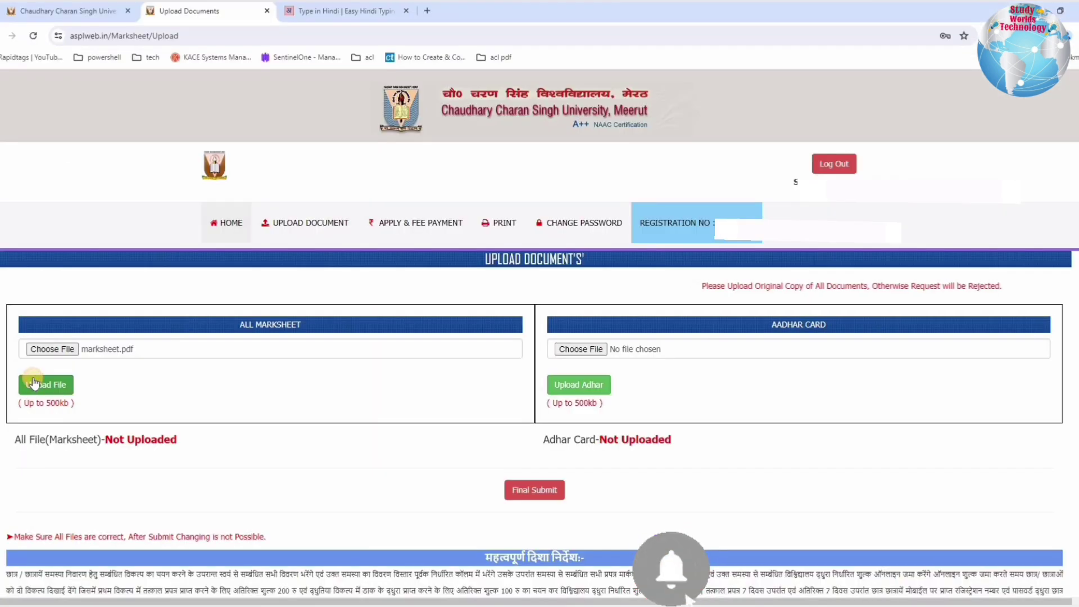
left_click(37, 382)
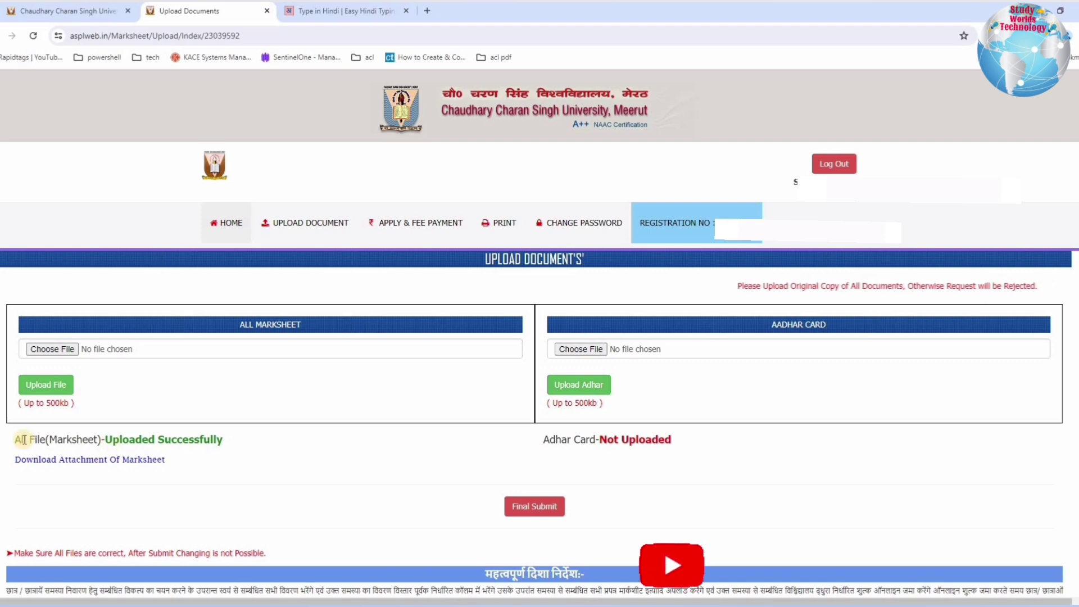
left_click_drag(26, 440, 261, 440)
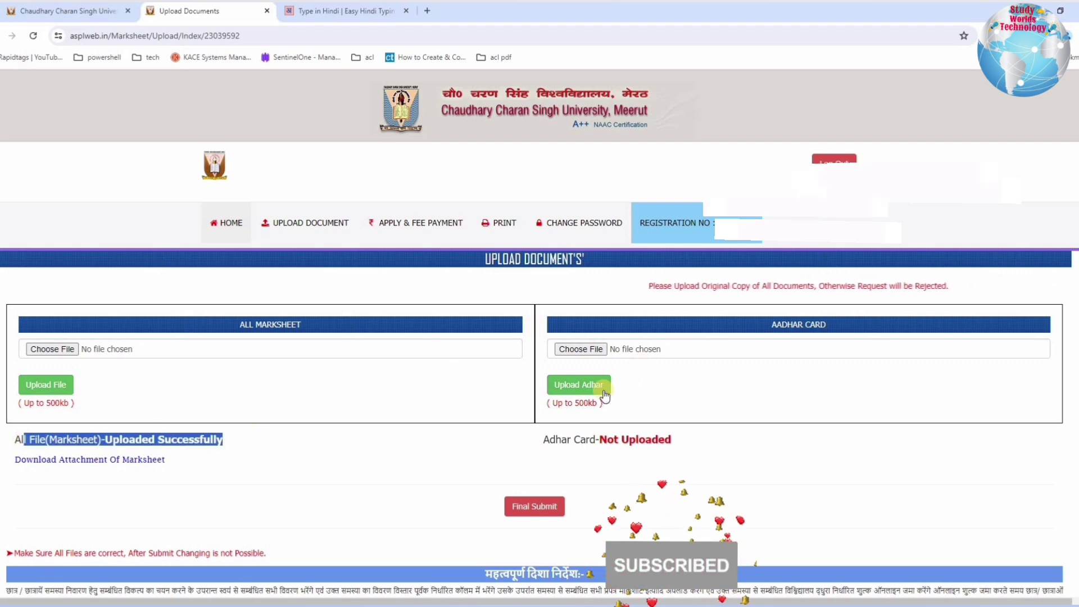
Upload aadhar card.pdf as the Aadhar Card document and check its upload status.
left_click(590, 349)
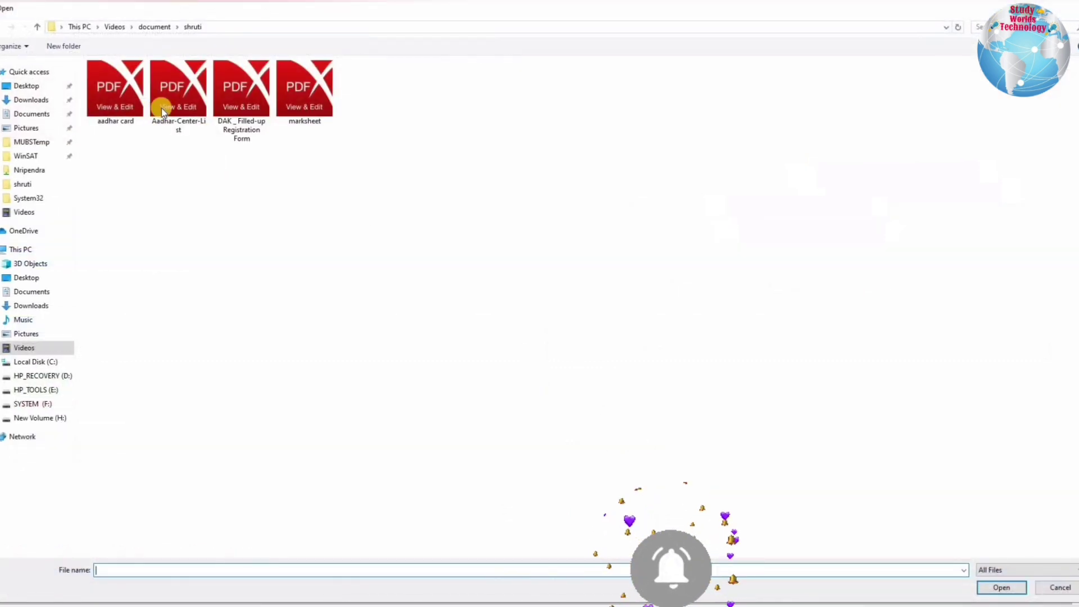
double_click(128, 109)
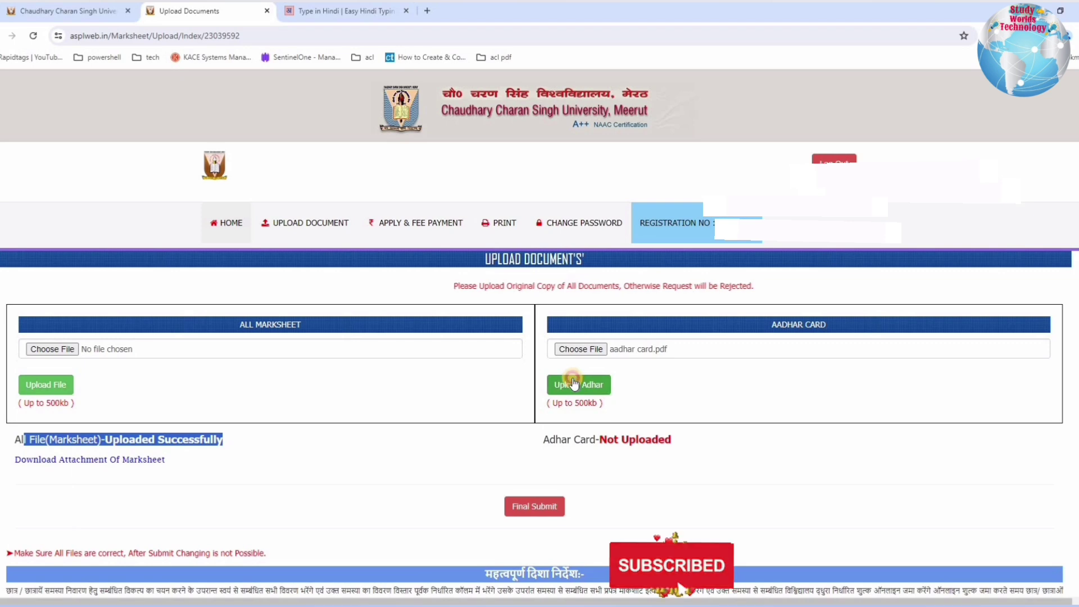
left_click(575, 386)
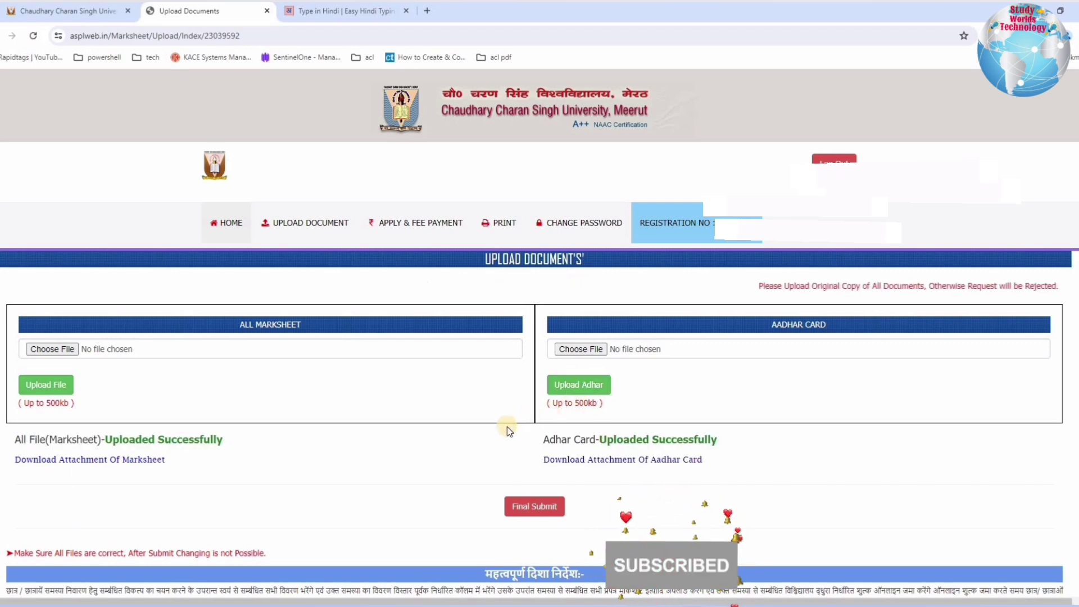
left_click_drag(617, 440, 746, 453)
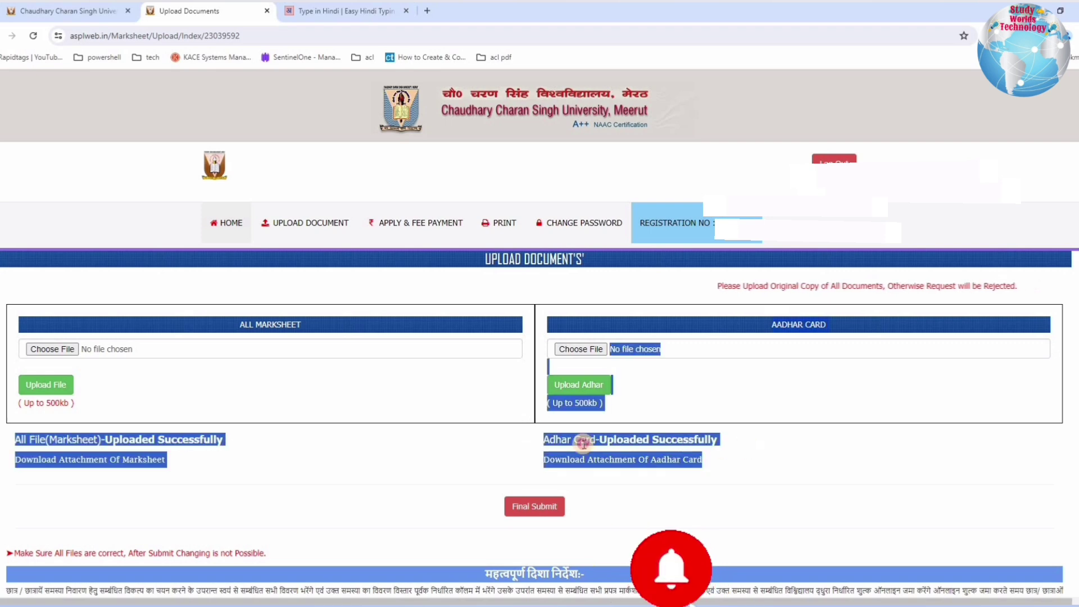
Download the uploaded marksheet and Aadhar card attachments to check them.
left_click(151, 475)
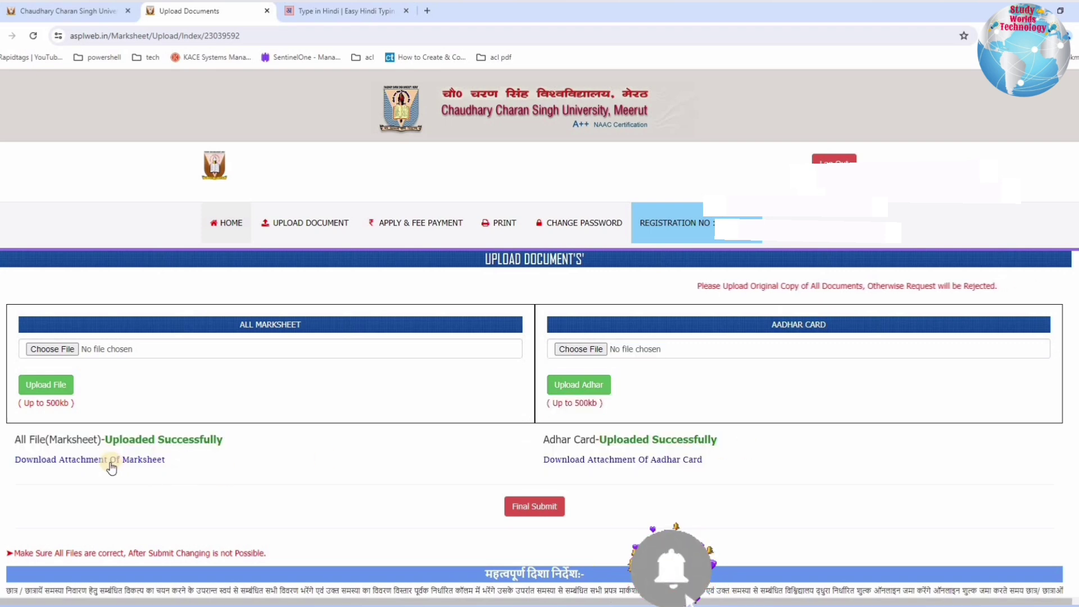
left_click(110, 463)
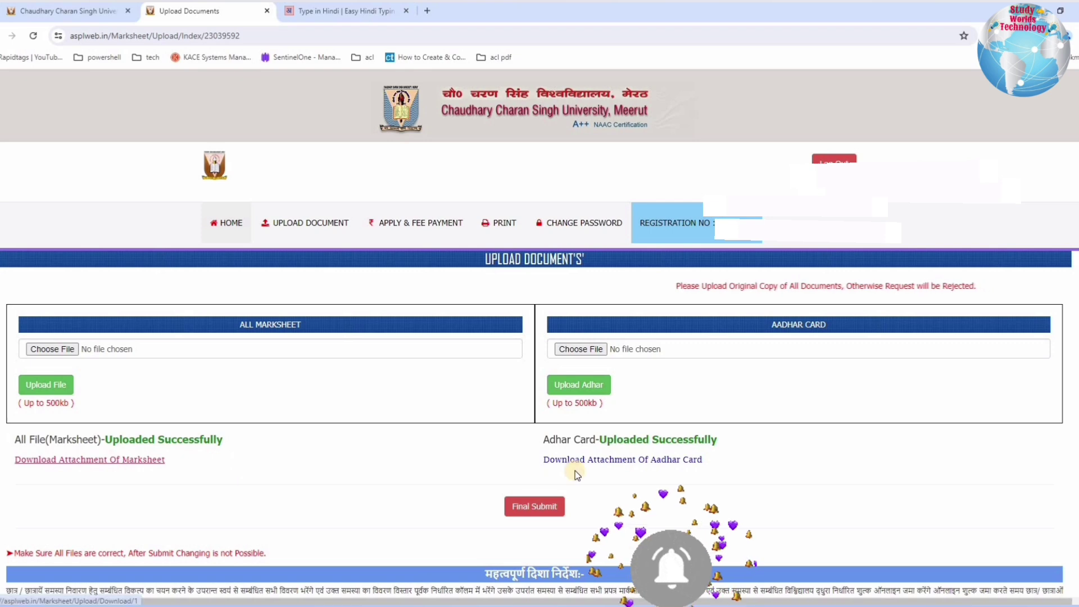
left_click(615, 462)
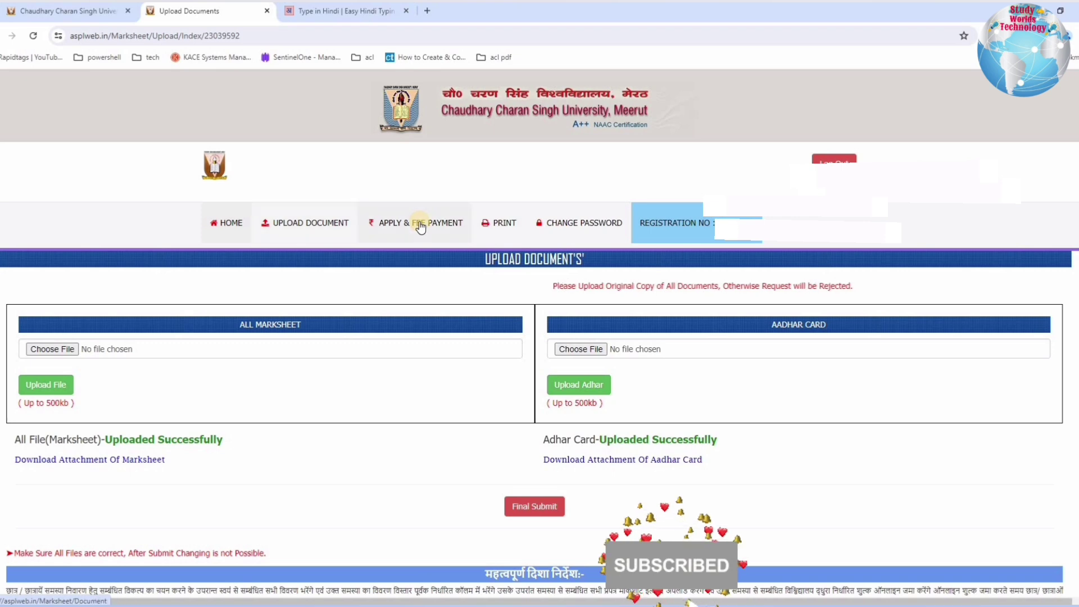
Reopen the Upload Document page and make the final submission of the marksheet and Aadhar card.
left_click(311, 222)
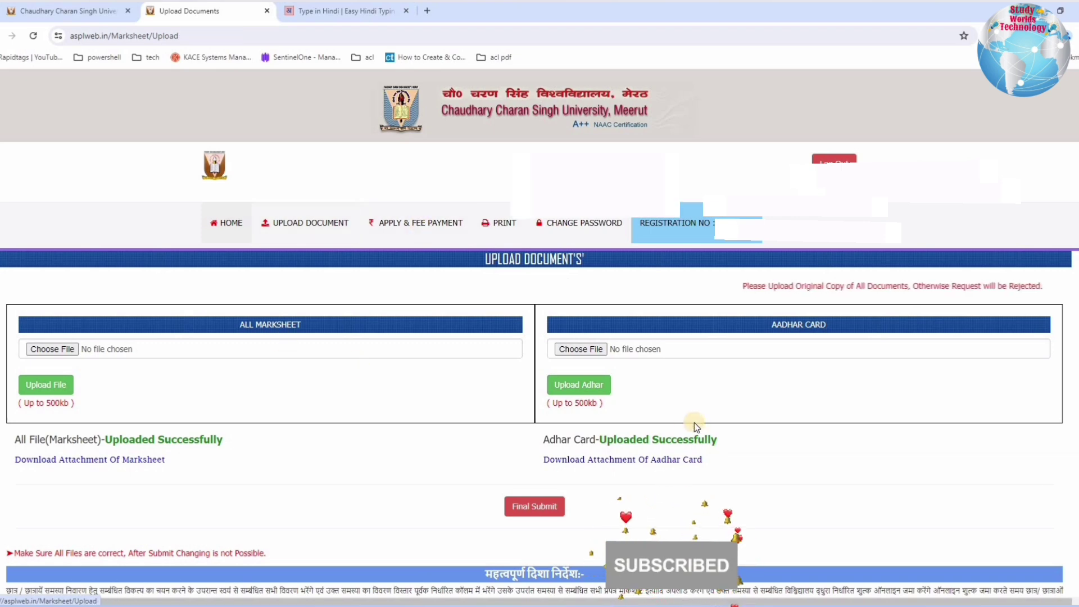
left_click(535, 506)
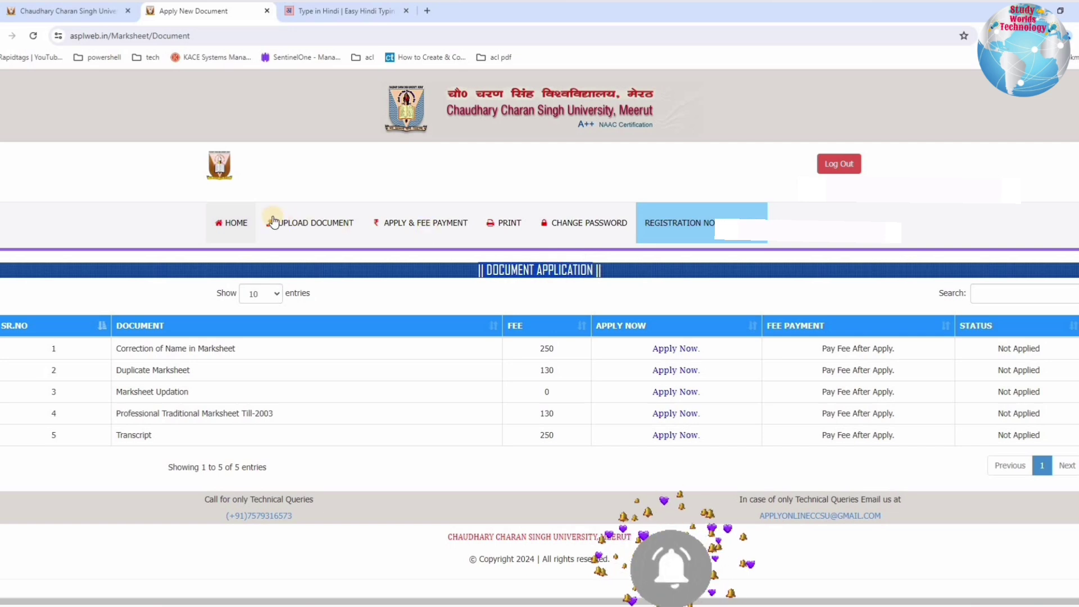
Look through the student portal's Home, Upload Document, Apply & Fee Payment and Print pages.
left_click(230, 223)
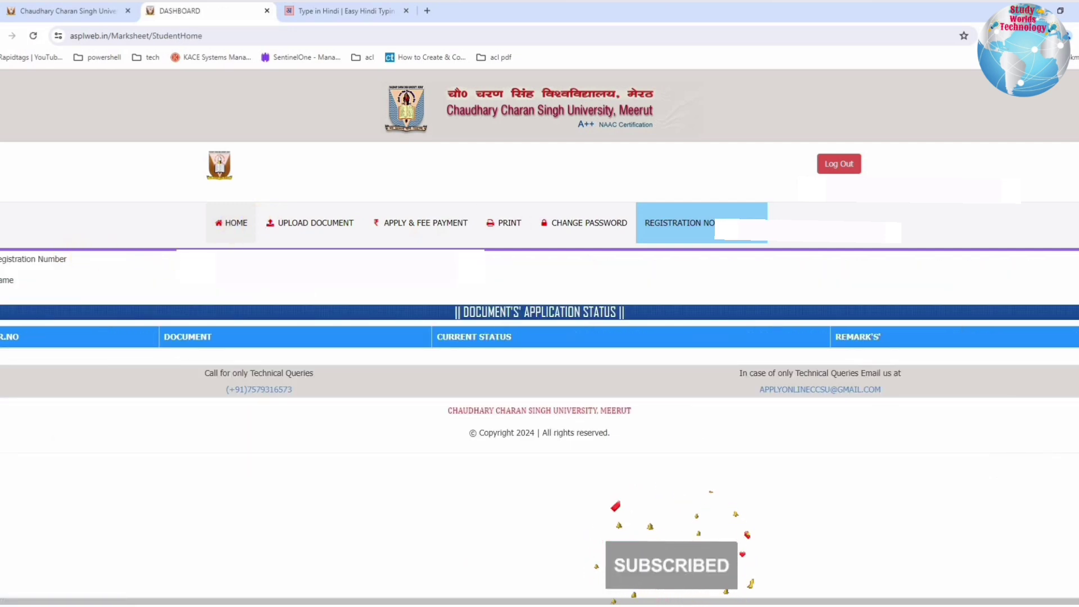
left_click(329, 238)
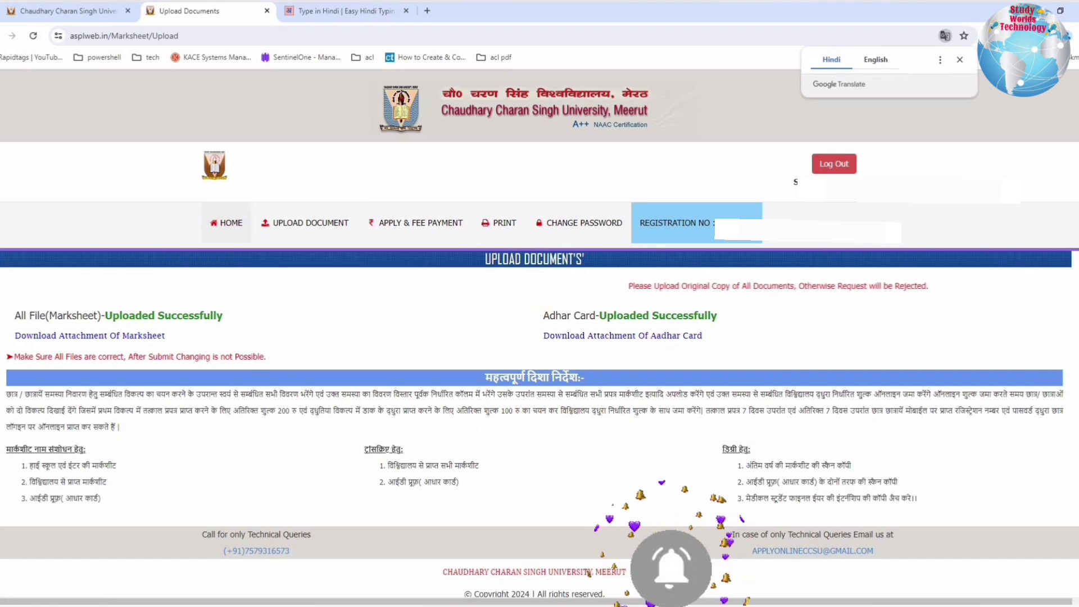
left_click(419, 223)
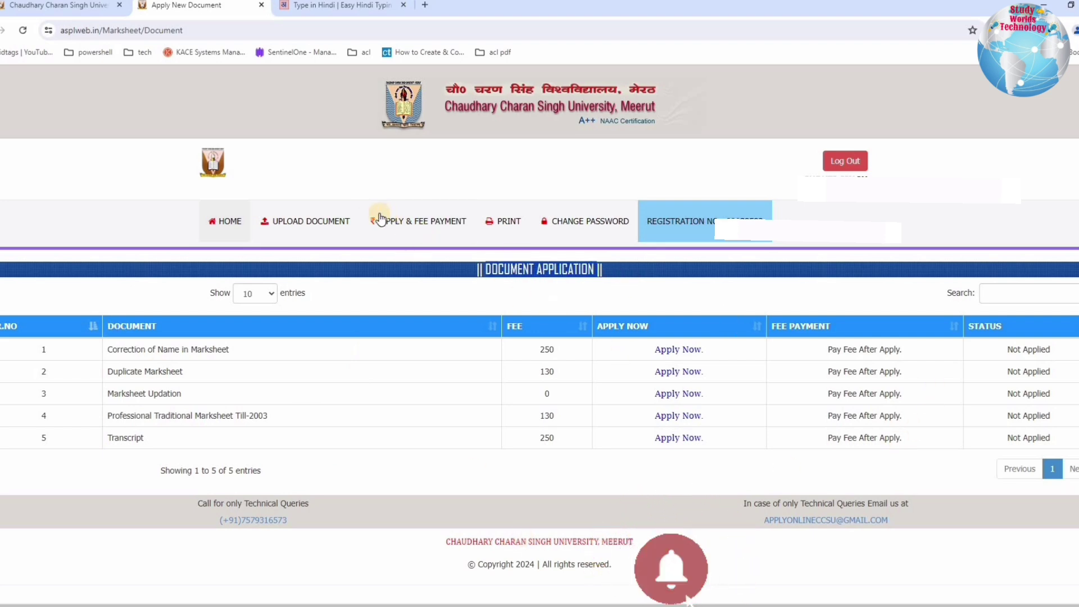
left_click(511, 224)
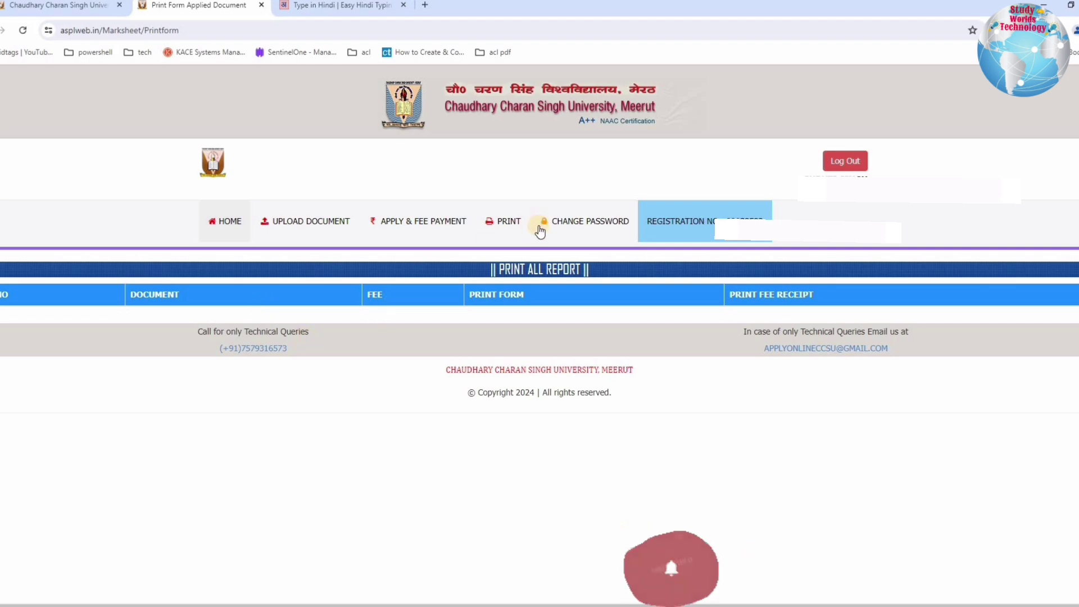
Return to the Apply & Fee Payment page and review each document type offered, from Correction of Name in Marksheet to Transcript.
left_click(423, 224)
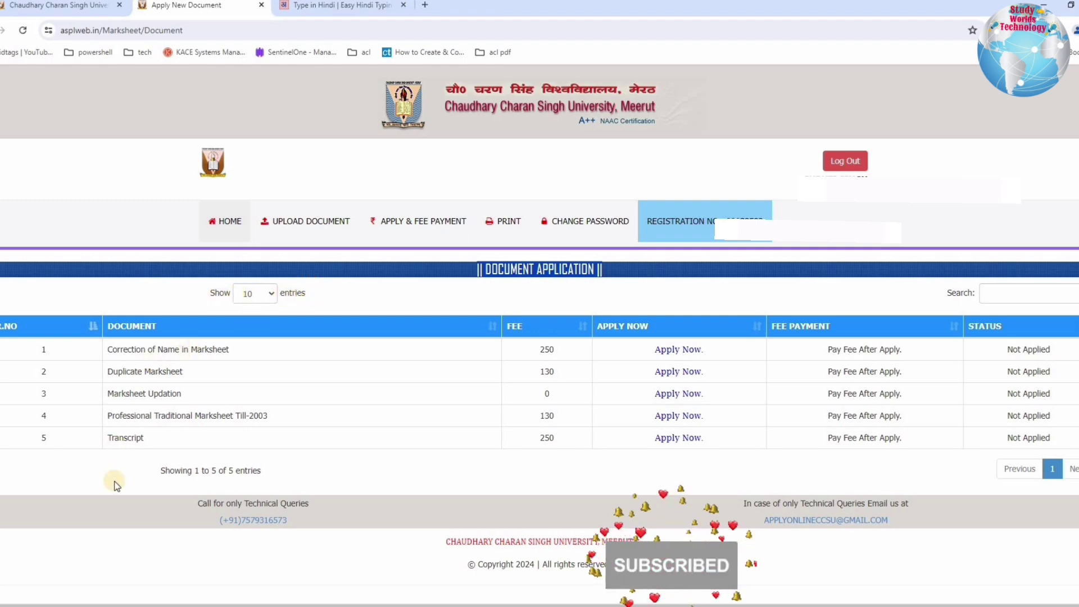
left_click_drag(109, 349, 254, 352)
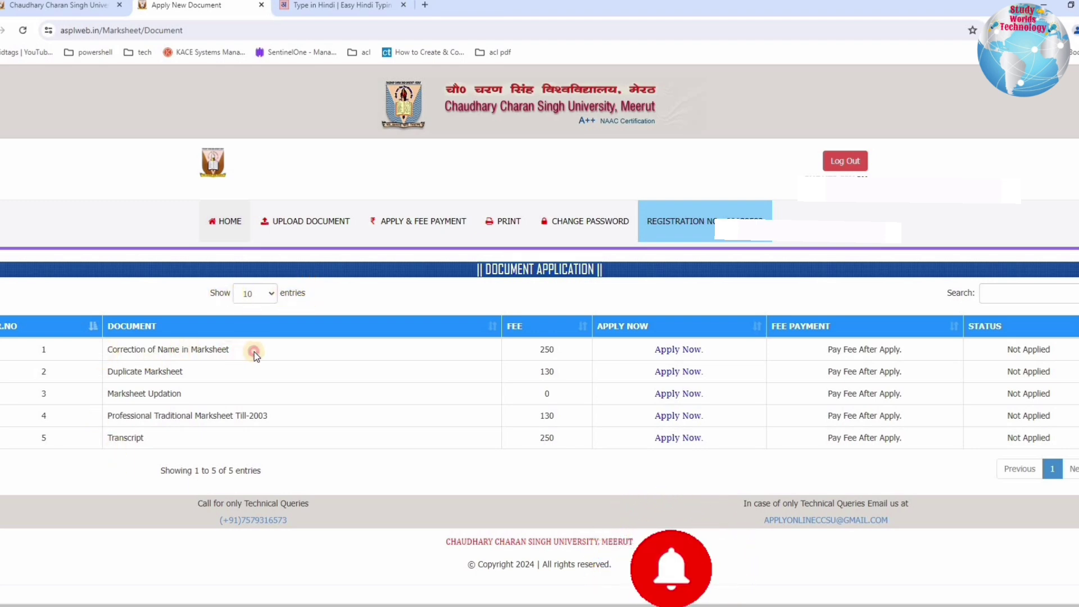
triple_click(197, 372)
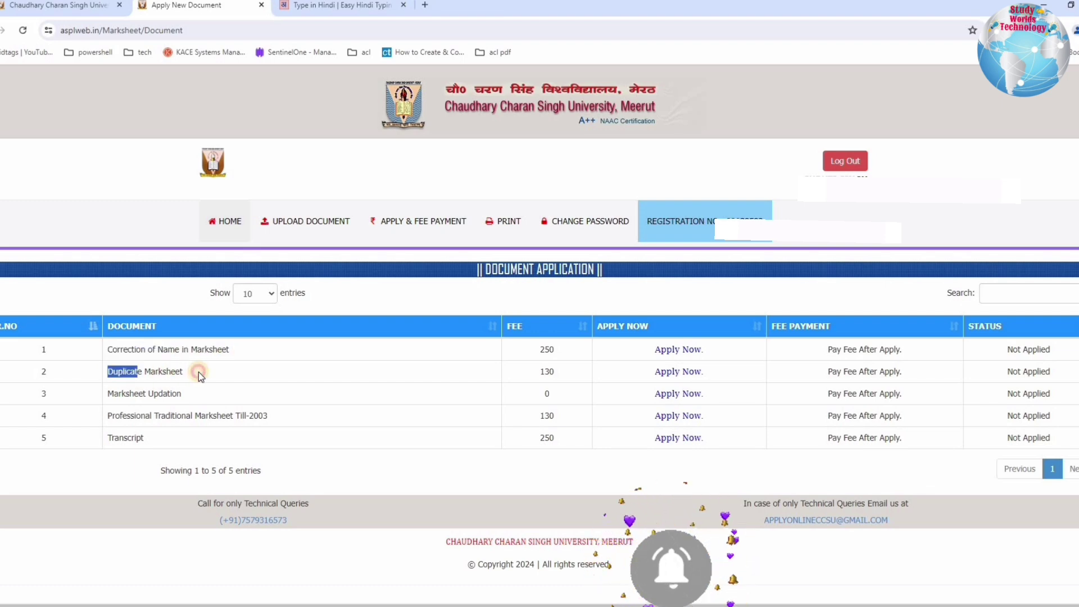
triple_click(219, 396)
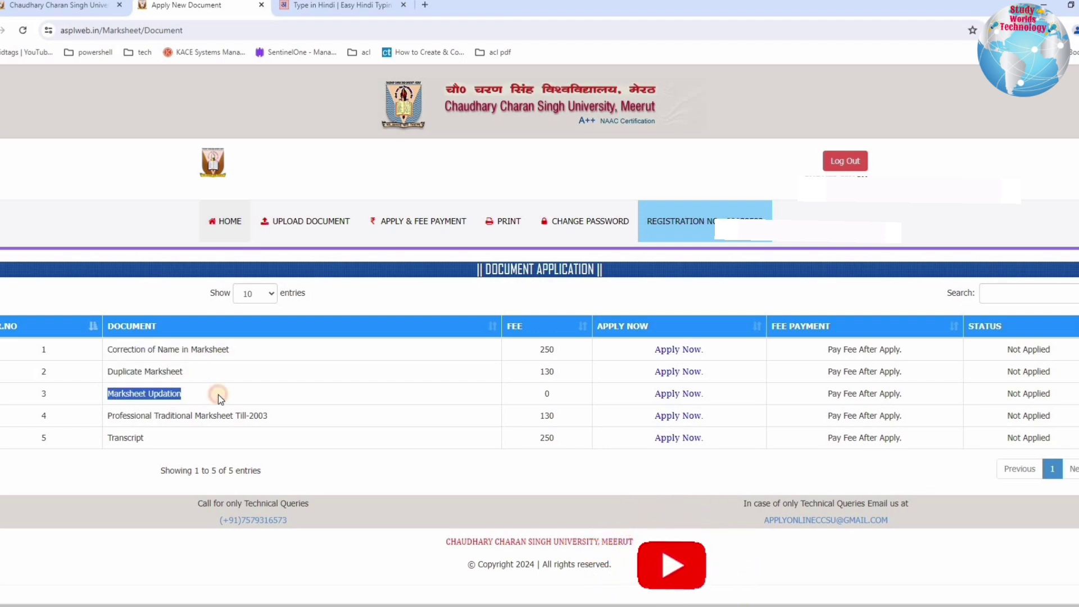
triple_click(306, 416)
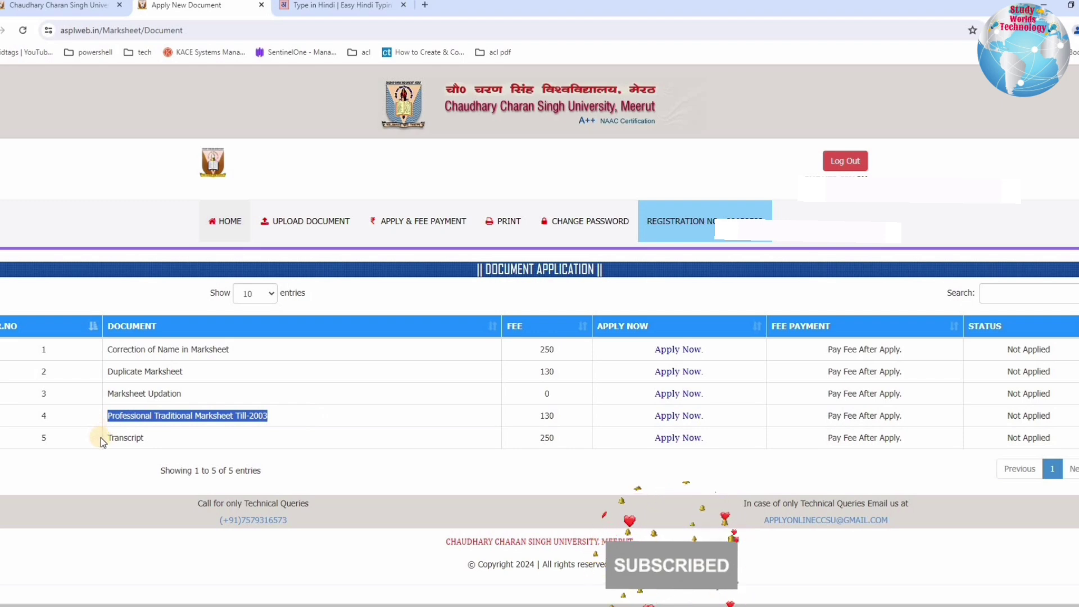
triple_click(171, 442)
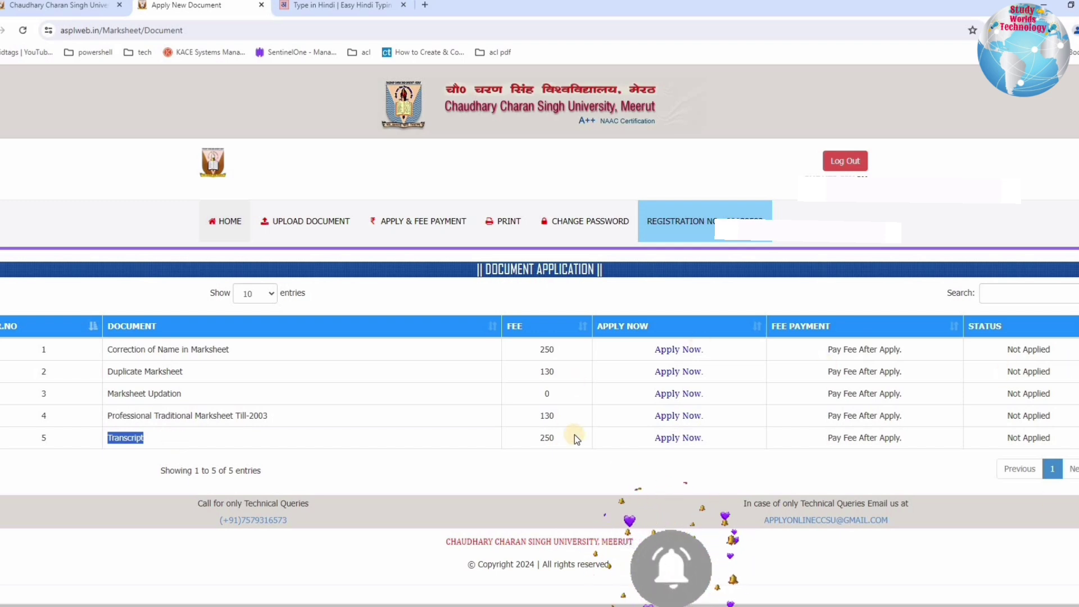
Check the fees for Correction of Name in Marksheet, Duplicate Marksheet, Marksheet Updation and Professional Traditional Marksheet Till-2003.
triple_click(242, 352)
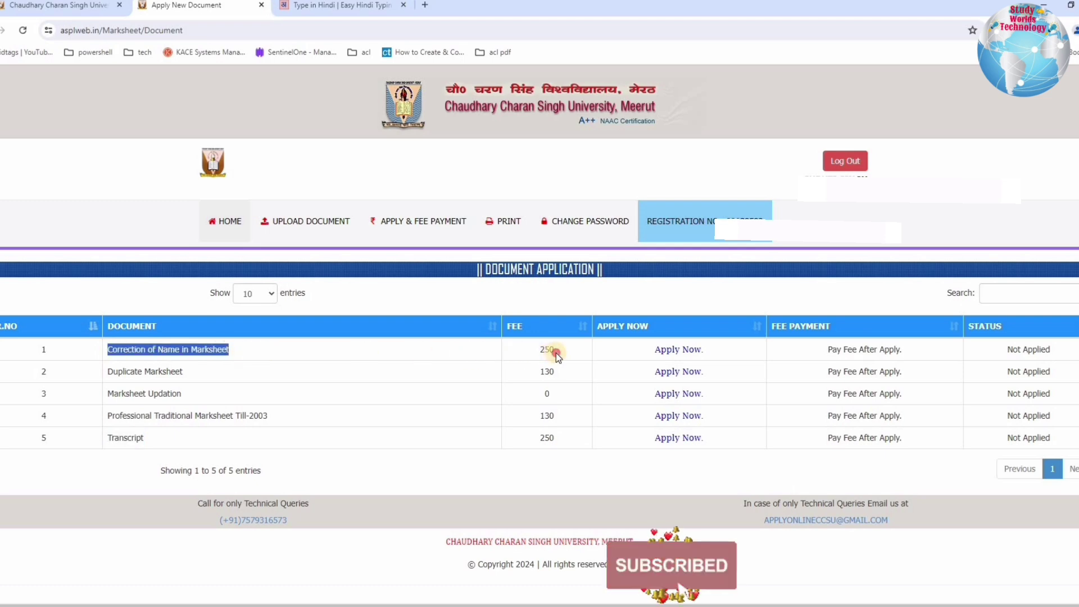
double_click(535, 353)
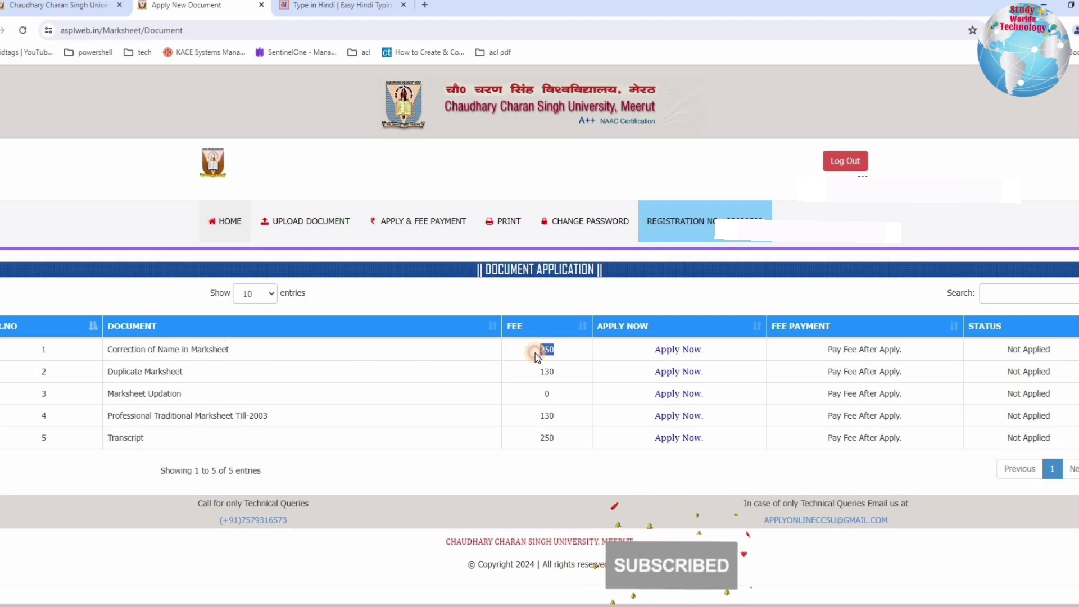
left_click_drag(118, 368, 239, 369)
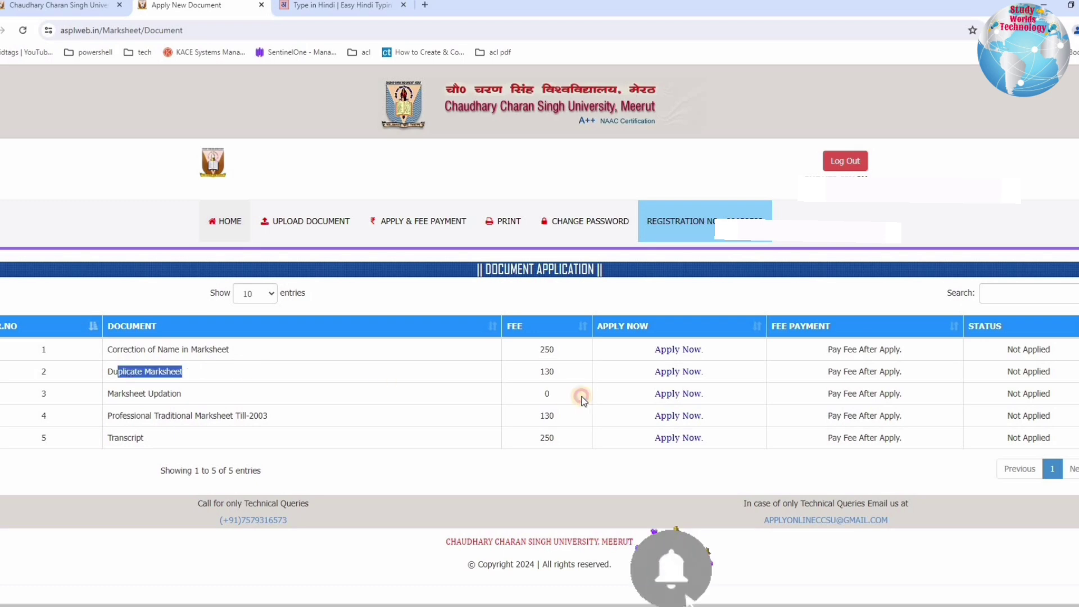
left_click(514, 372)
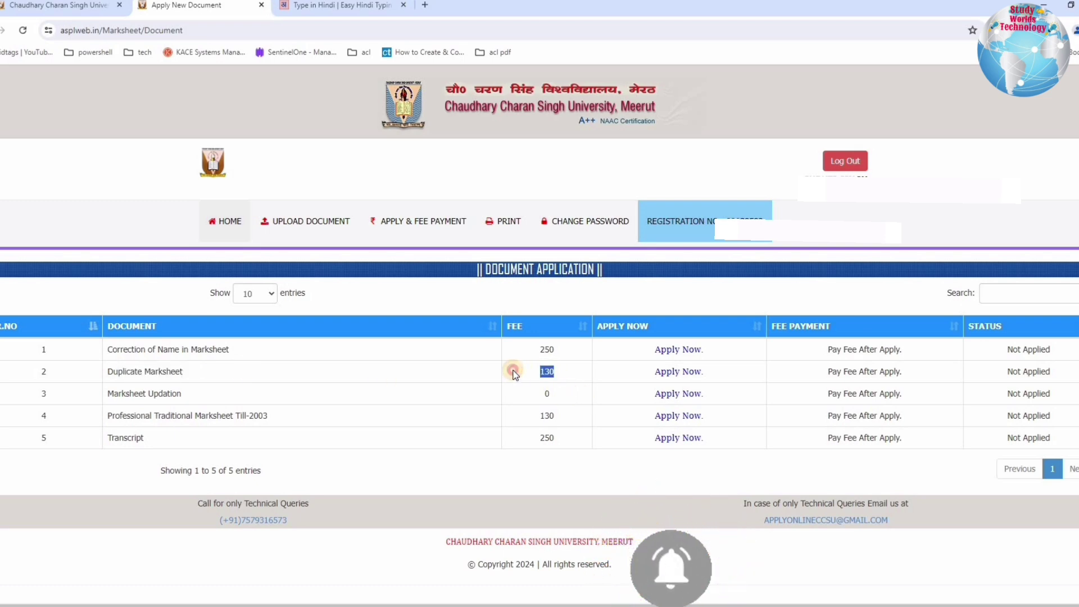
left_click_drag(114, 393, 121, 394)
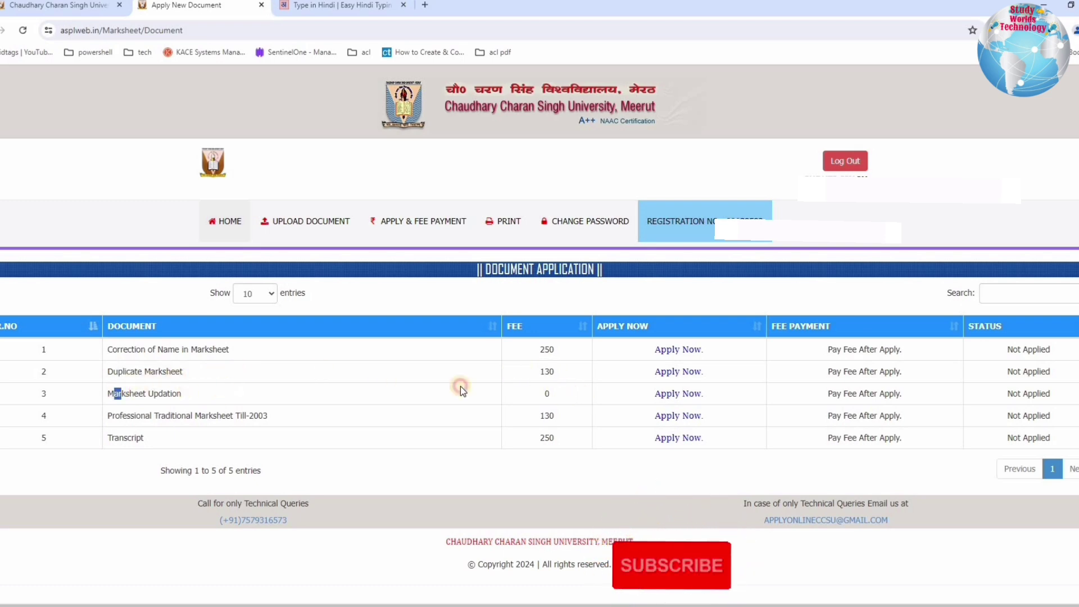
left_click_drag(461, 388, 556, 396)
double_click(531, 396)
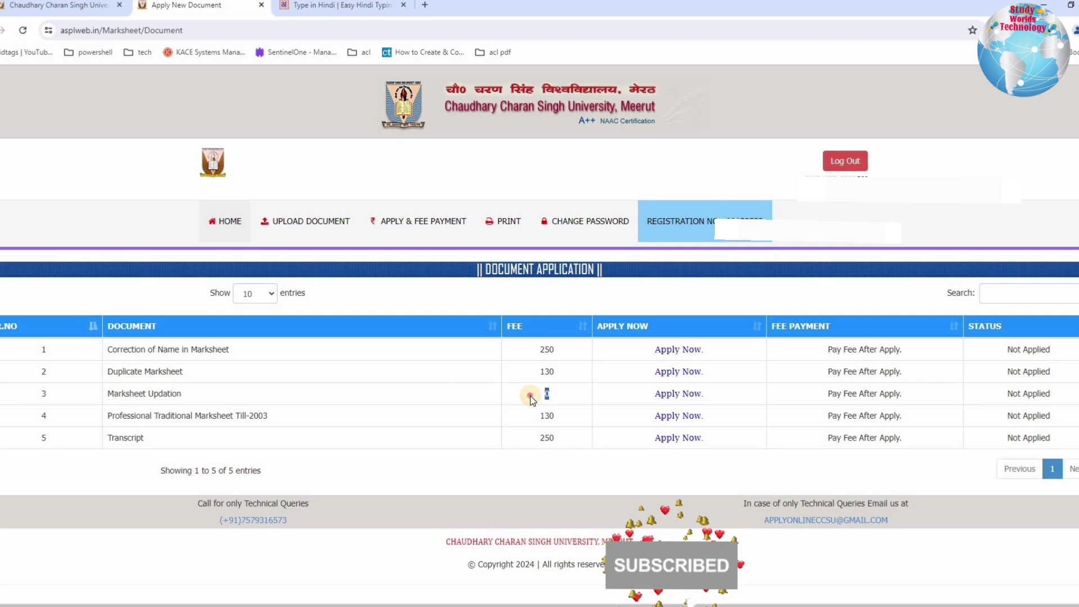
left_click_drag(554, 416, 492, 420)
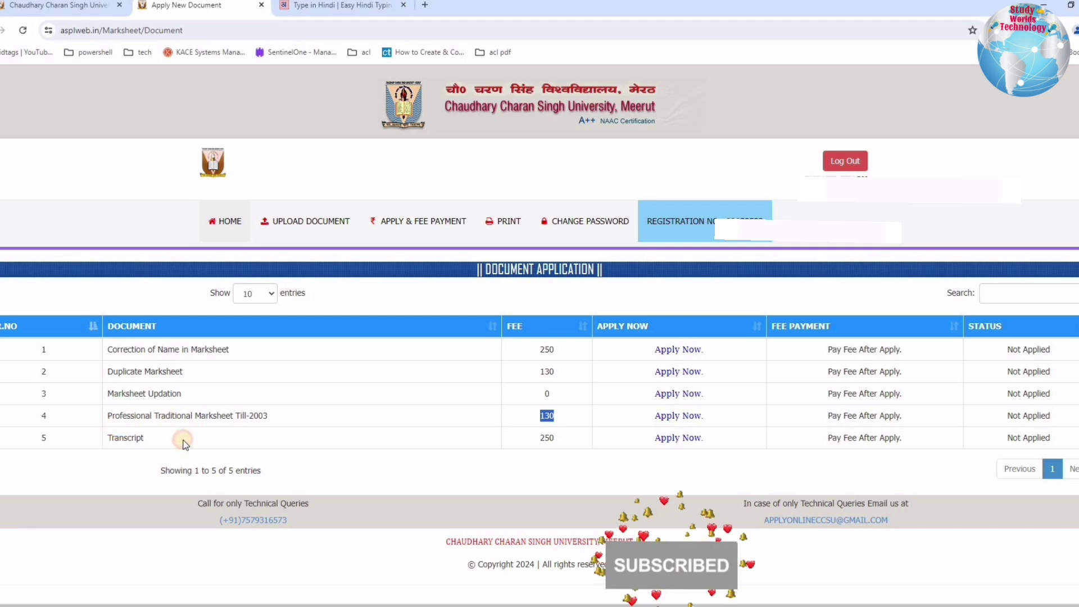
Check the Transcript fee and the Duplicate Marksheet fee in the document application list.
left_click_drag(463, 439, 504, 444)
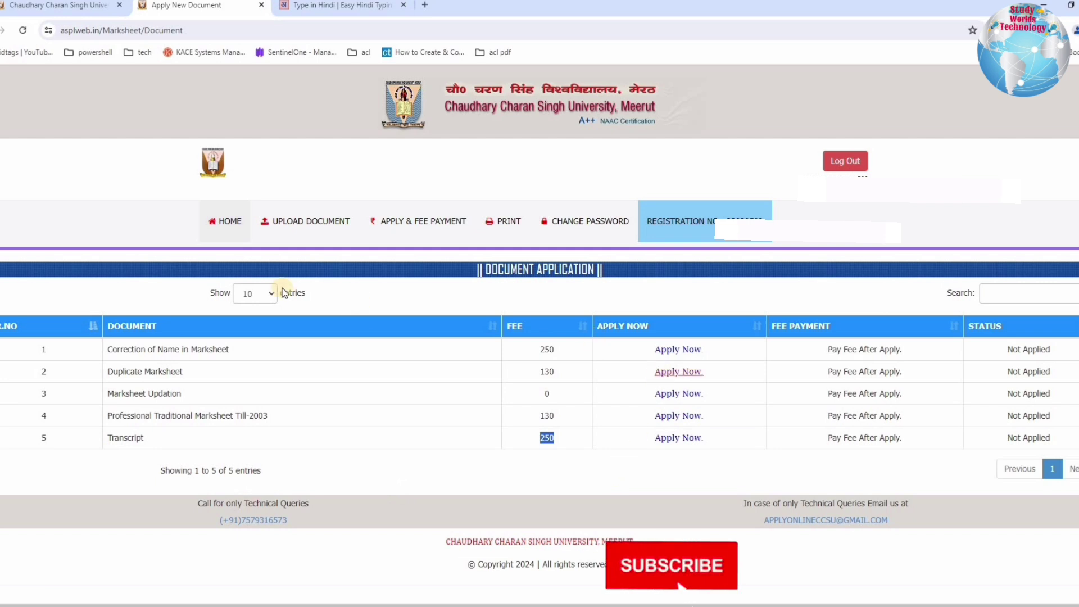
left_click(90, 374)
triple_click(217, 371)
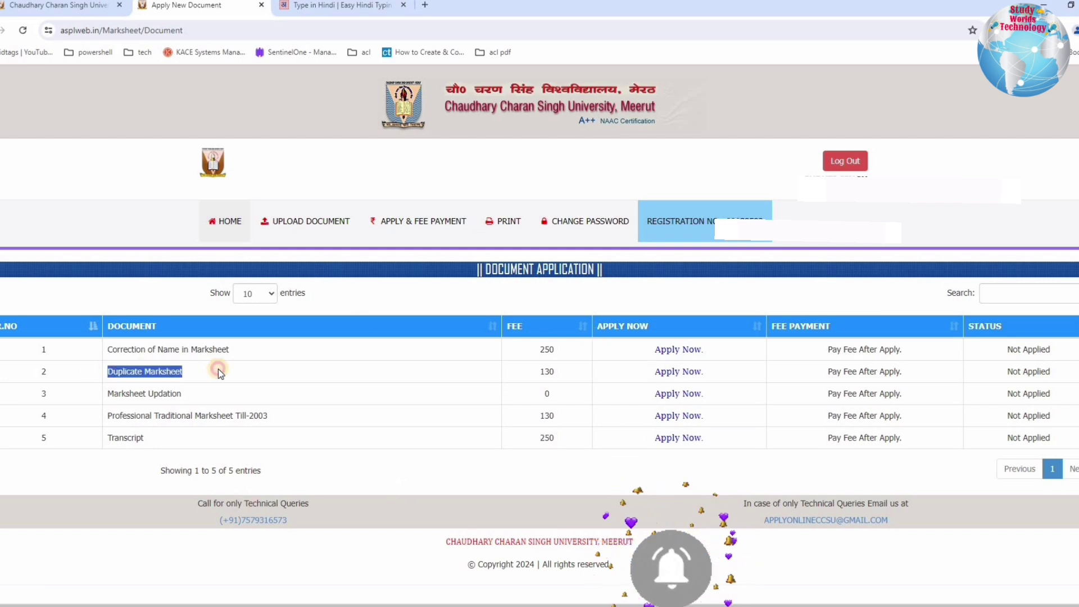
double_click(535, 373)
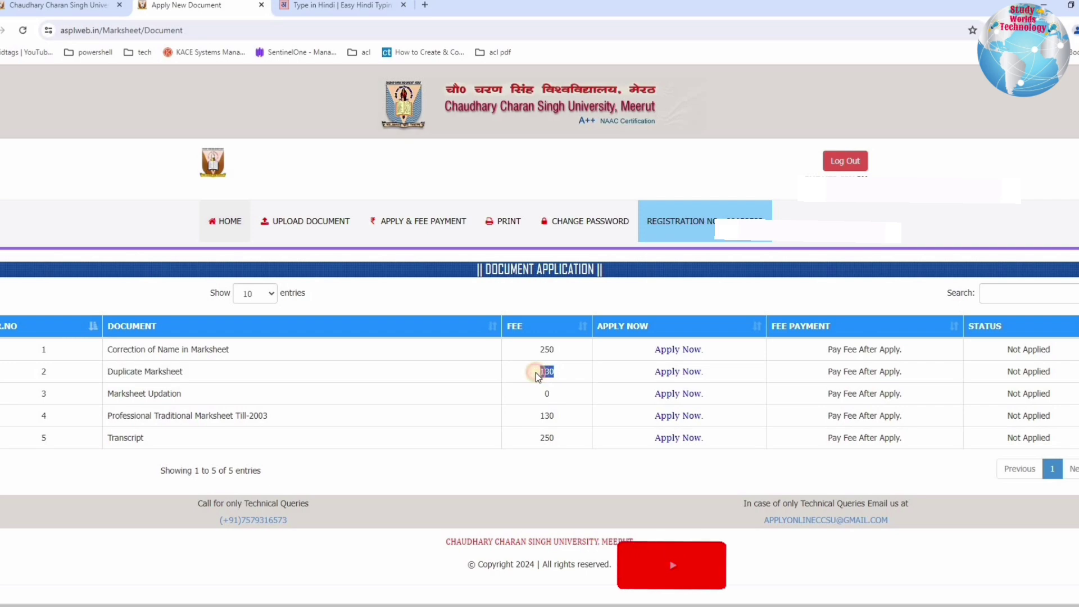
Apply for the Duplicate Marksheet with 1 copy, submit the application and check its application status.
left_click(683, 373)
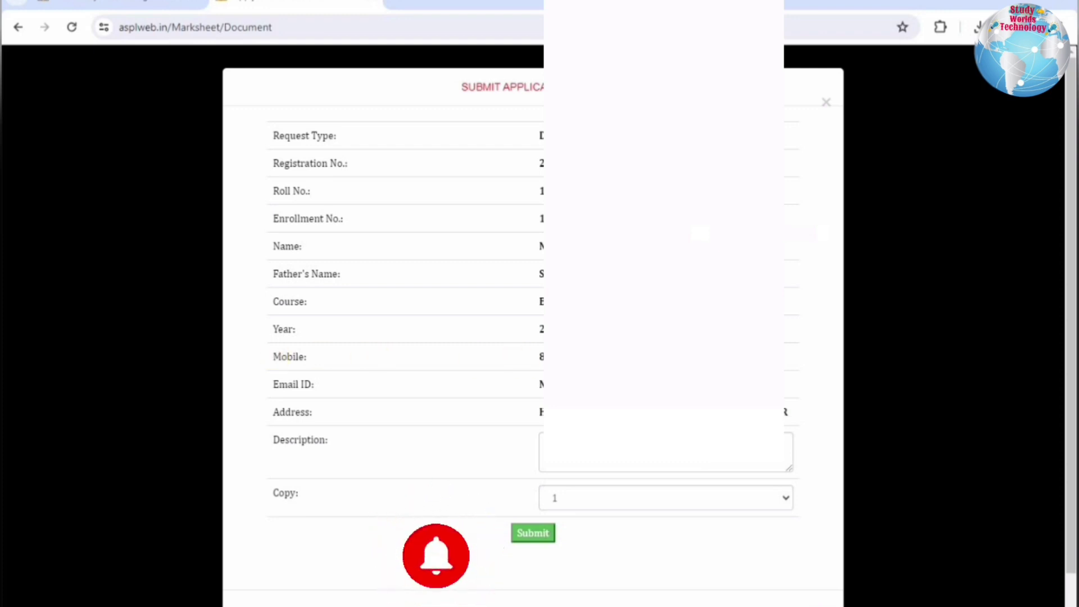
left_click(600, 497)
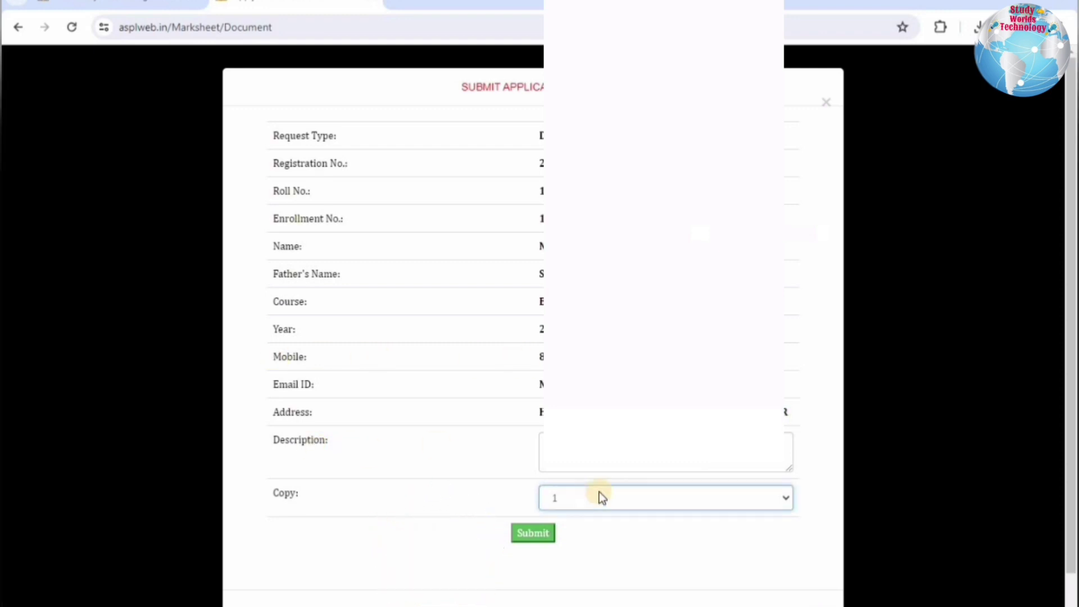
left_click(530, 537)
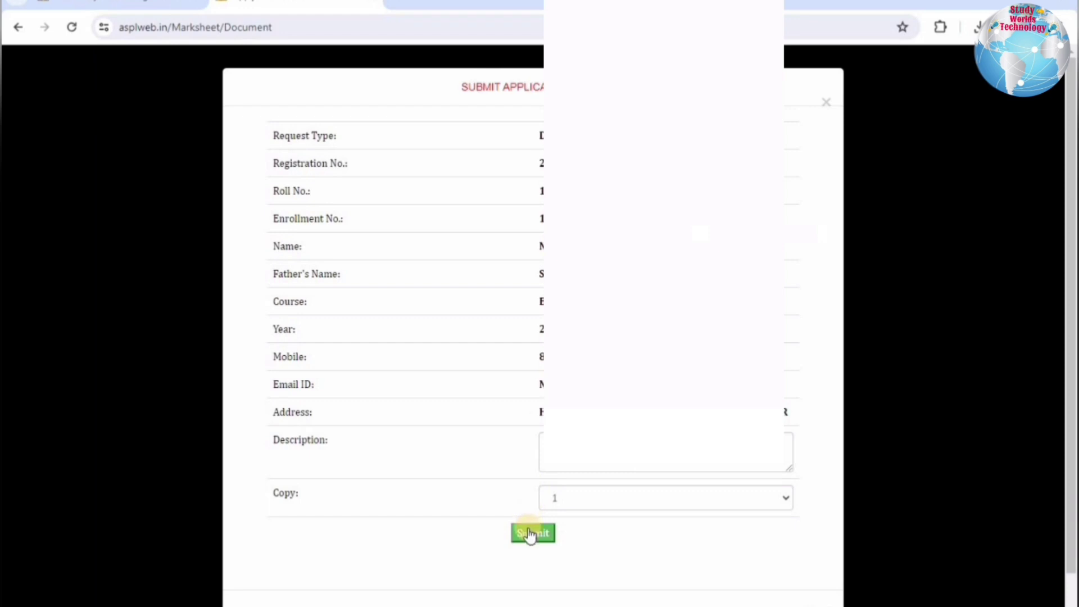
scroll(826, 578, "down", 1)
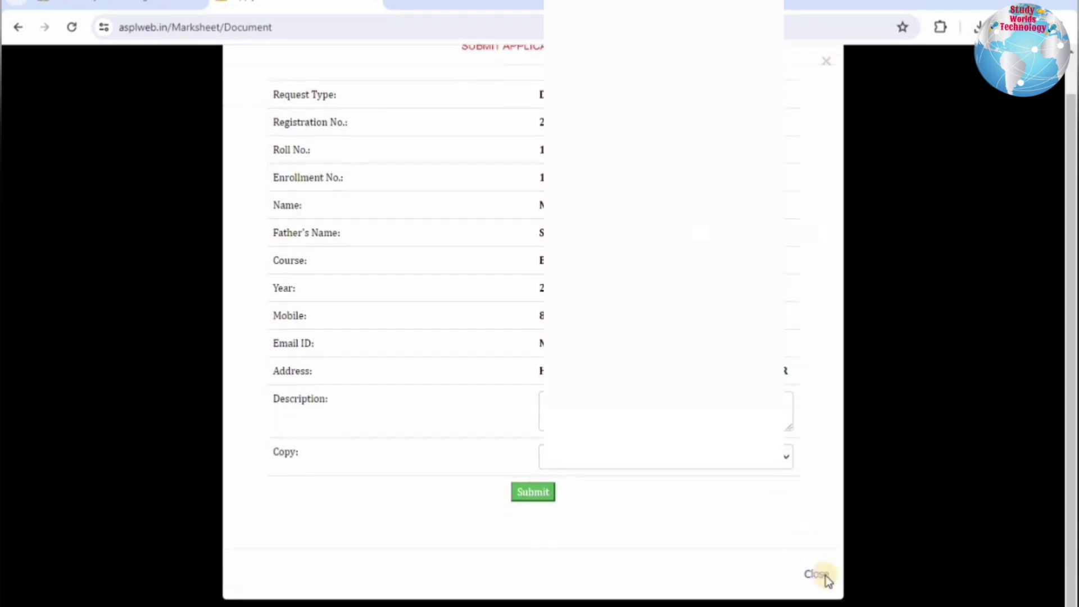
left_click(817, 574)
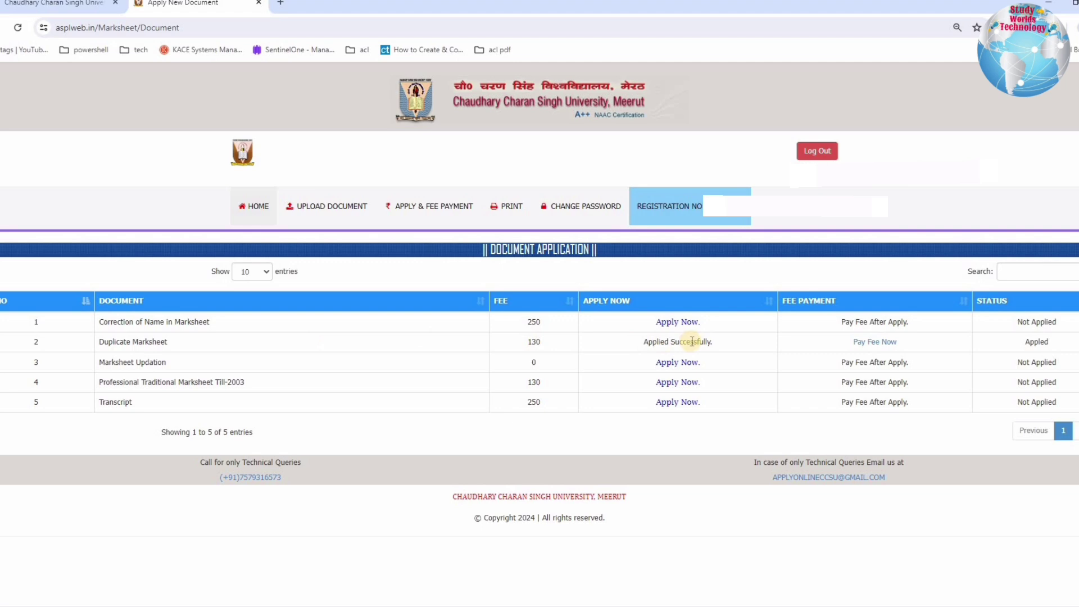
triple_click(646, 341)
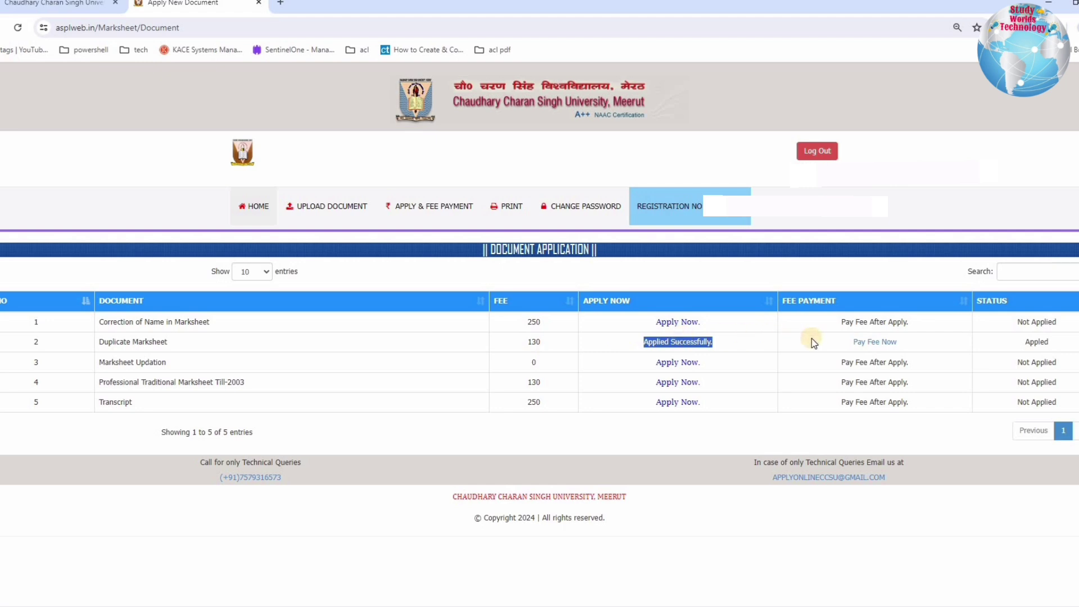
Open the fee payment page for the Duplicate Marksheet and review the document fee and DAK fee.
left_click(887, 343)
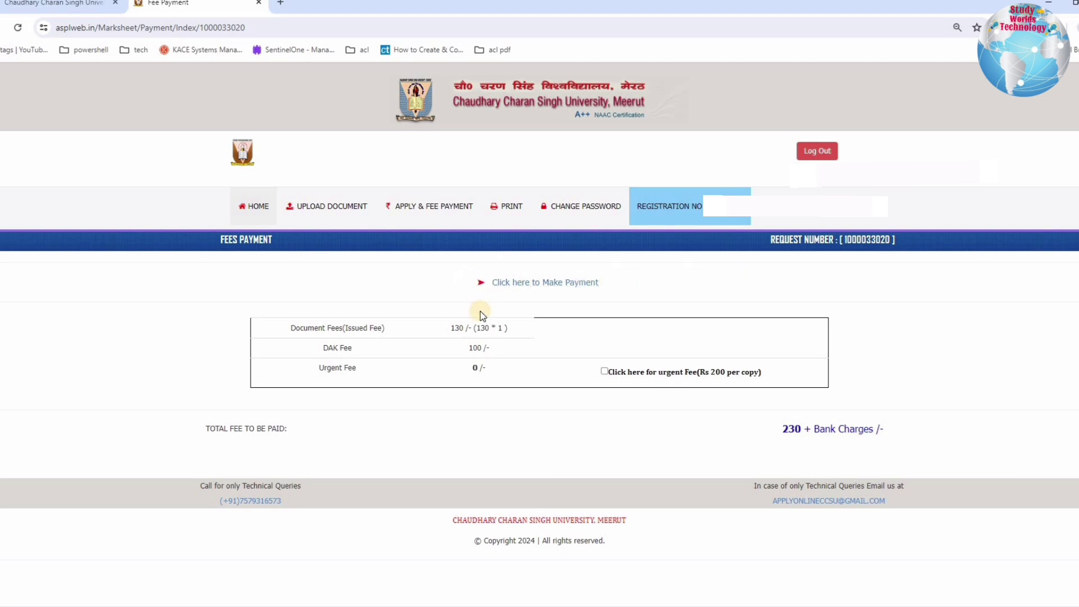
left_click_drag(512, 328, 337, 344)
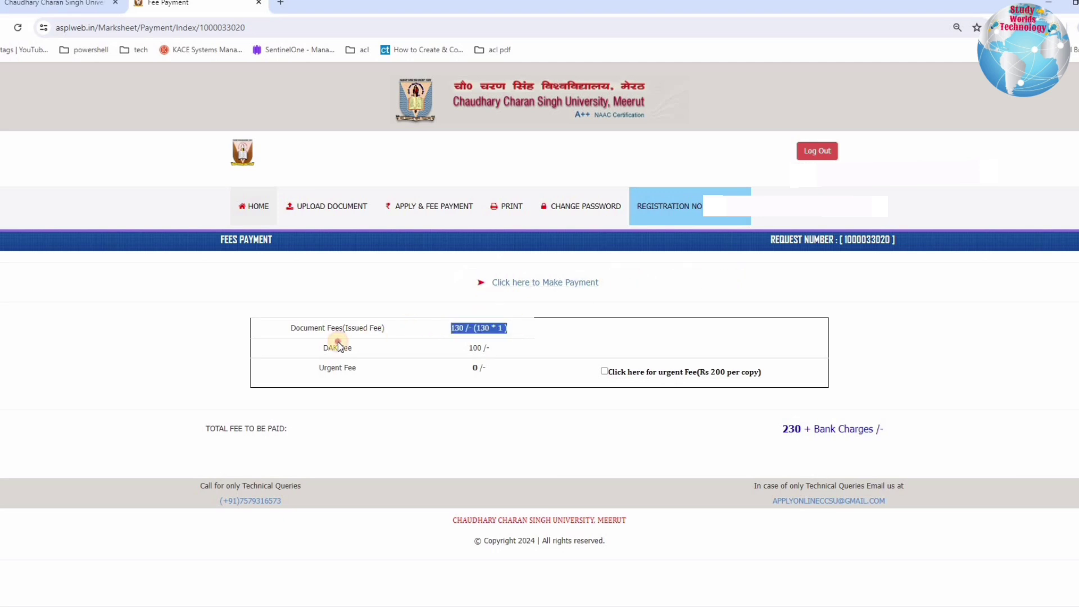
double_click(481, 347)
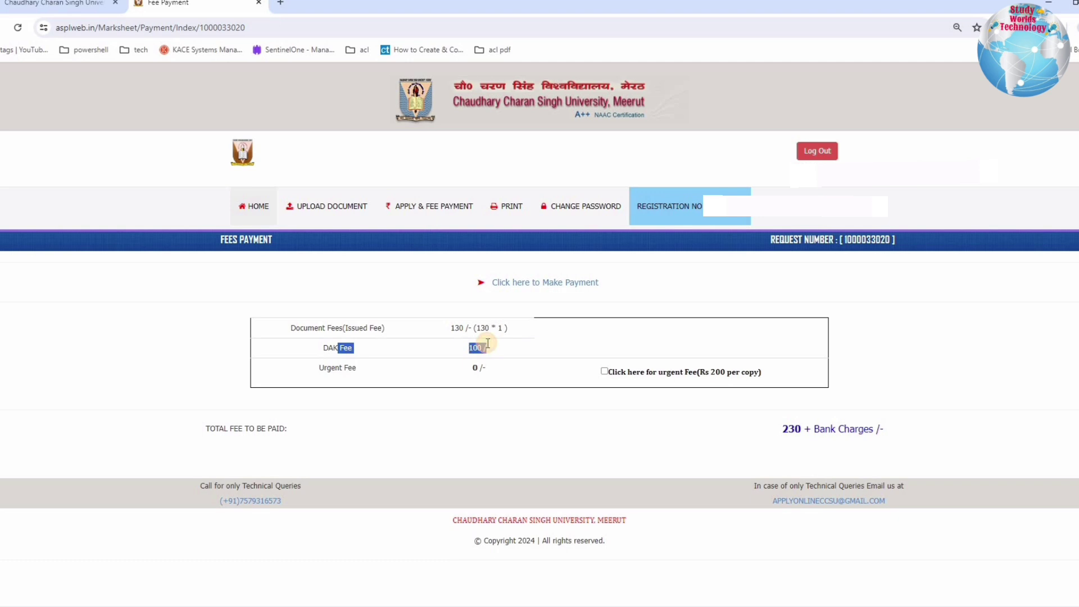
left_click(488, 340)
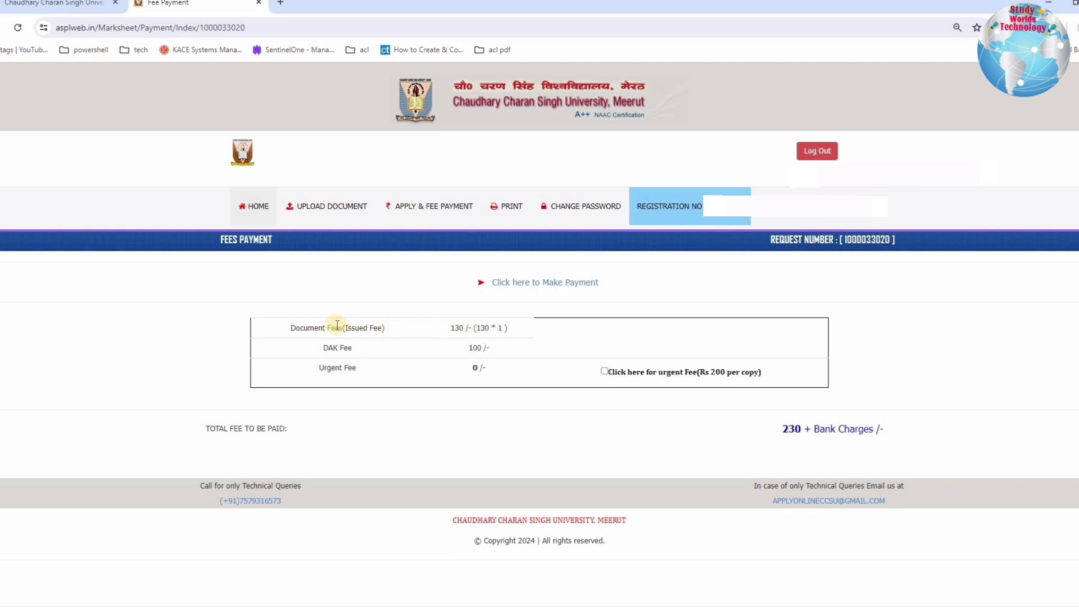
left_click_drag(360, 326, 518, 328)
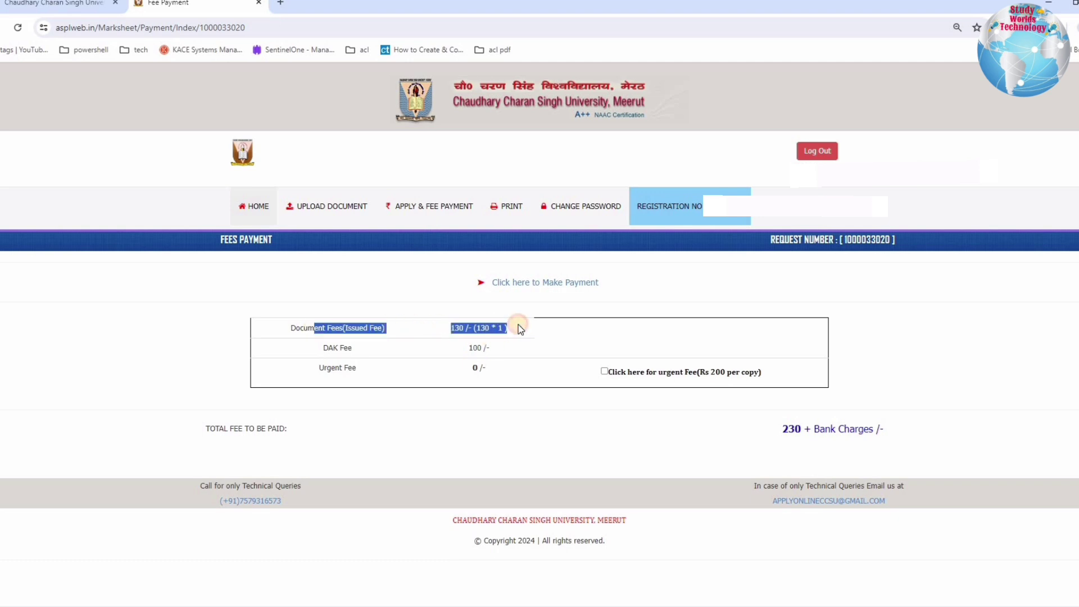
left_click(517, 333)
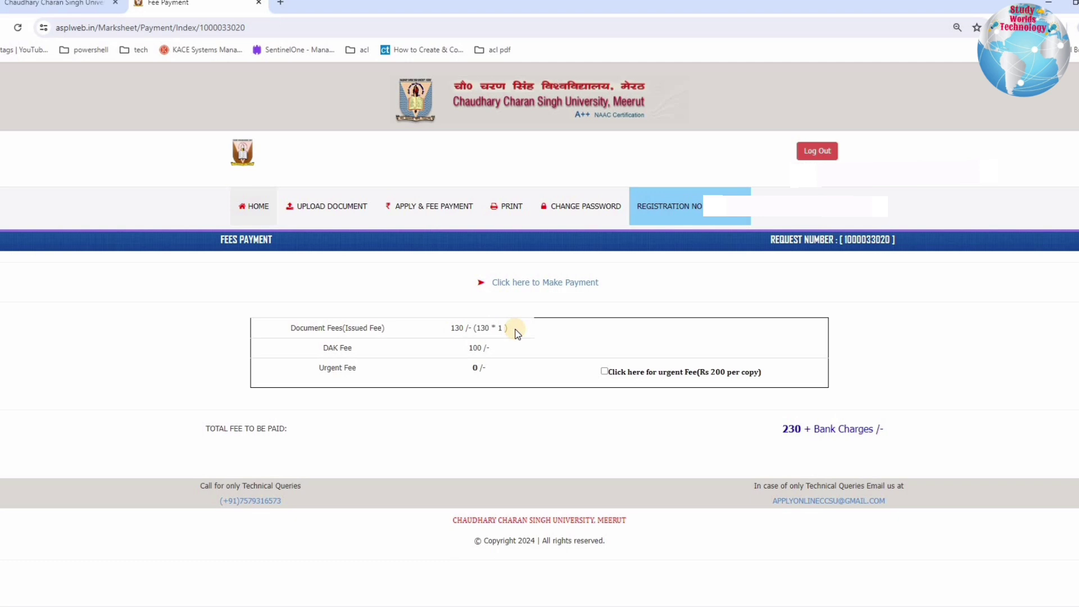
left_click_drag(333, 347, 483, 346)
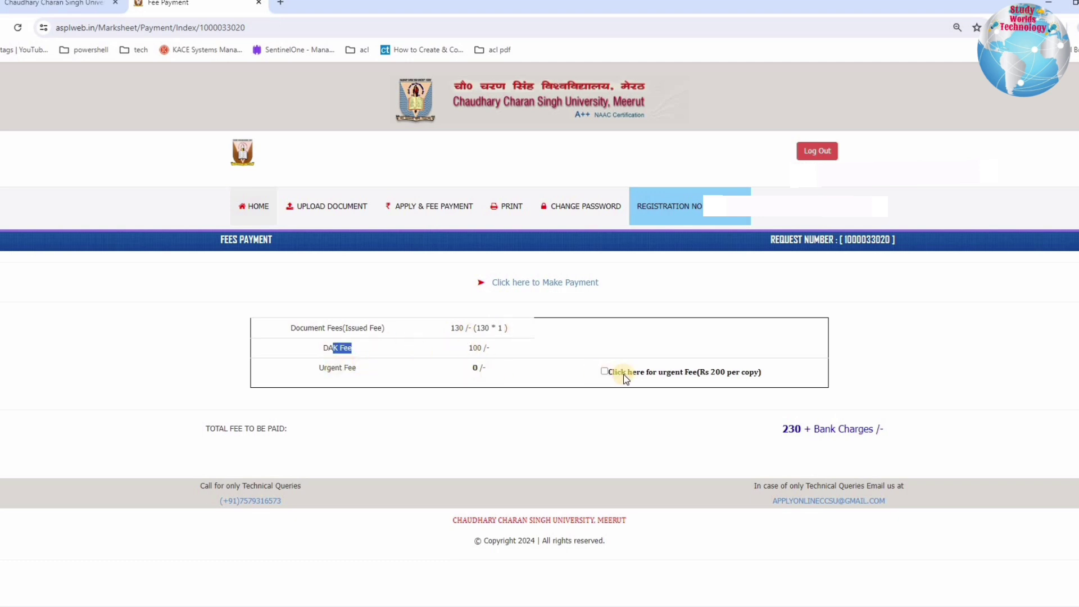
Add the urgent fee of Rs 200 per copy and proceed to the payment gateway to pay by any UPI app.
left_click_drag(751, 373, 595, 368)
left_click(604, 371)
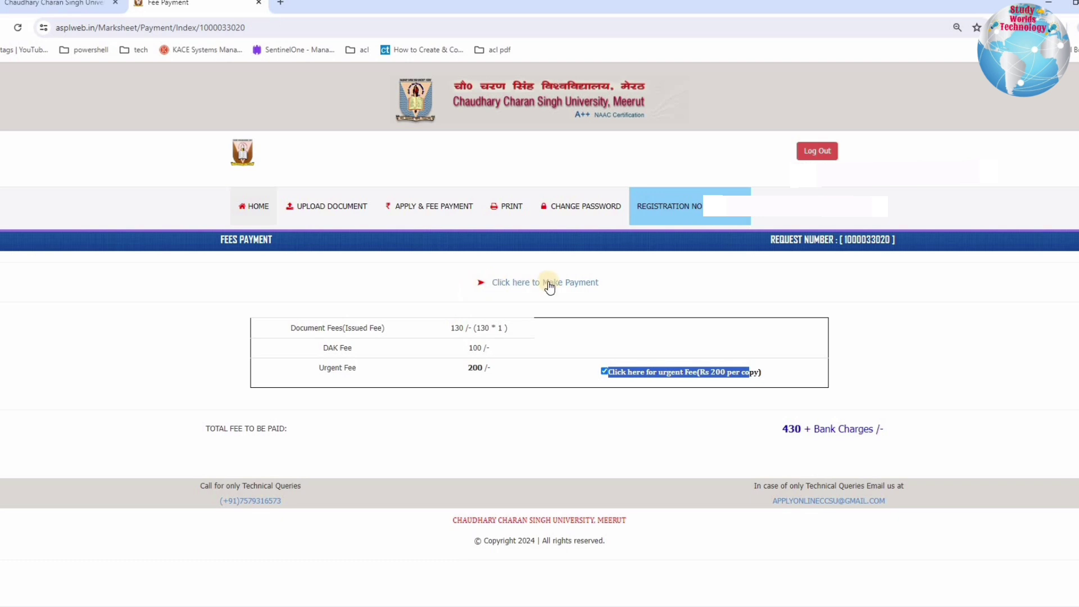
left_click(568, 283)
left_click(543, 285)
left_click_drag(884, 430, 780, 430)
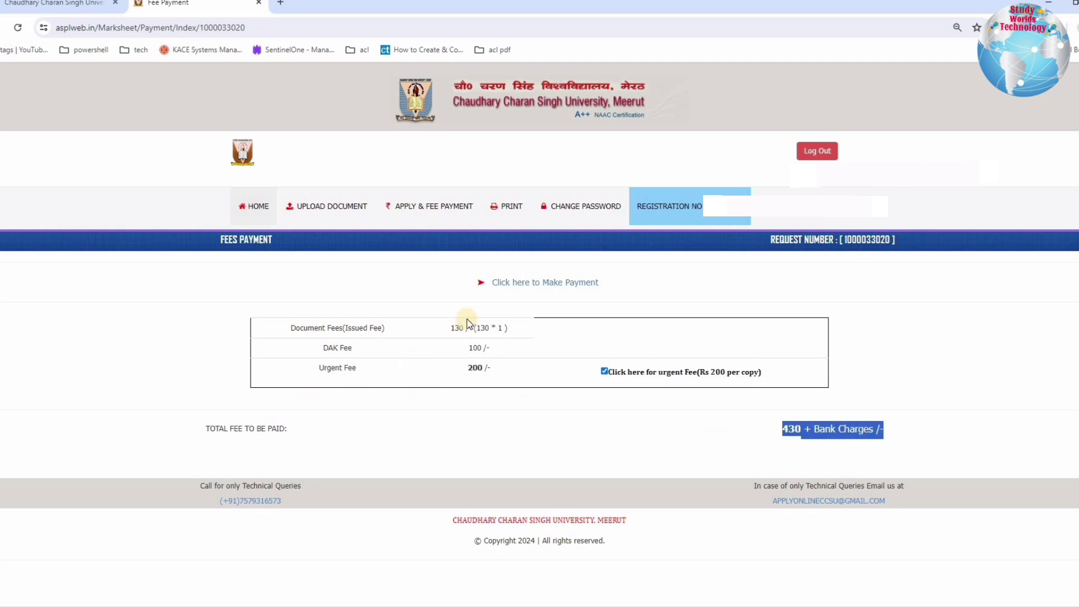
left_click(542, 288)
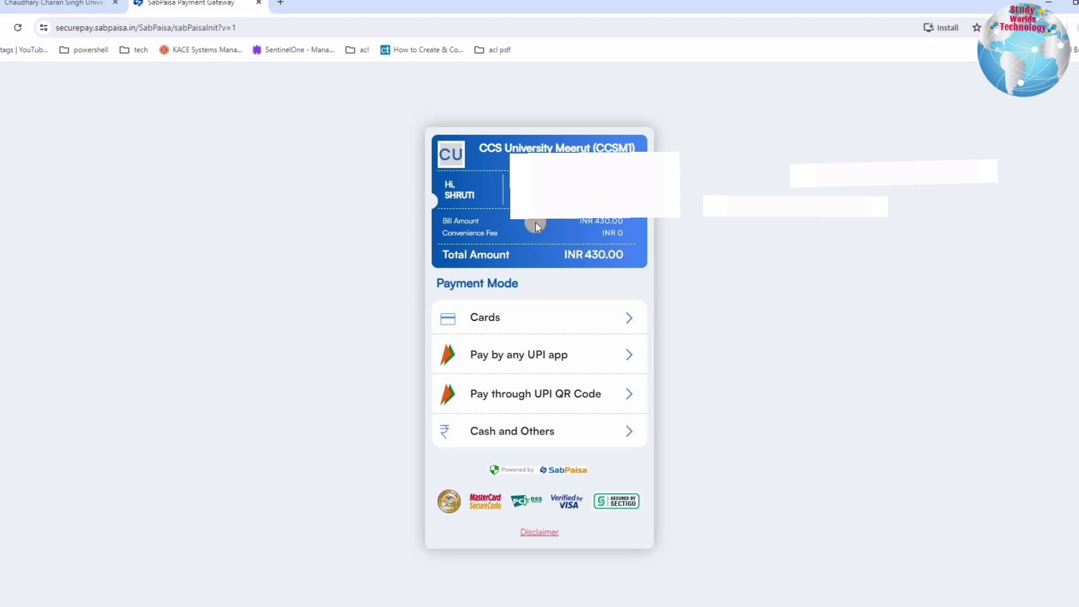
left_click(529, 356)
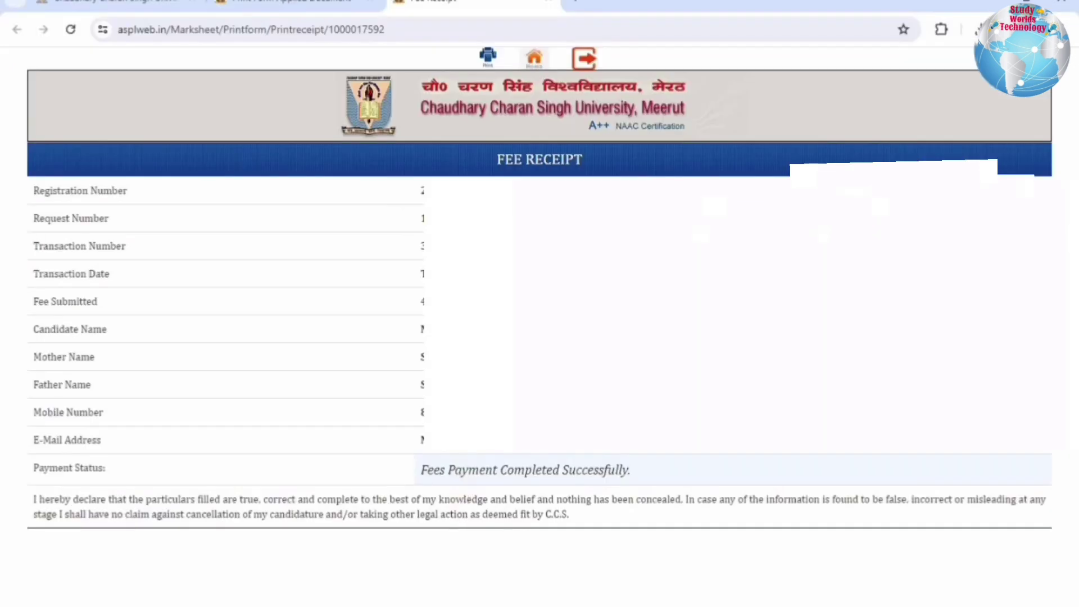
Check the payment status on the fee receipt and the current status on the Duplicate Marksheet print form.
left_click_drag(432, 470, 652, 474)
left_click(652, 474)
left_click(284, 5)
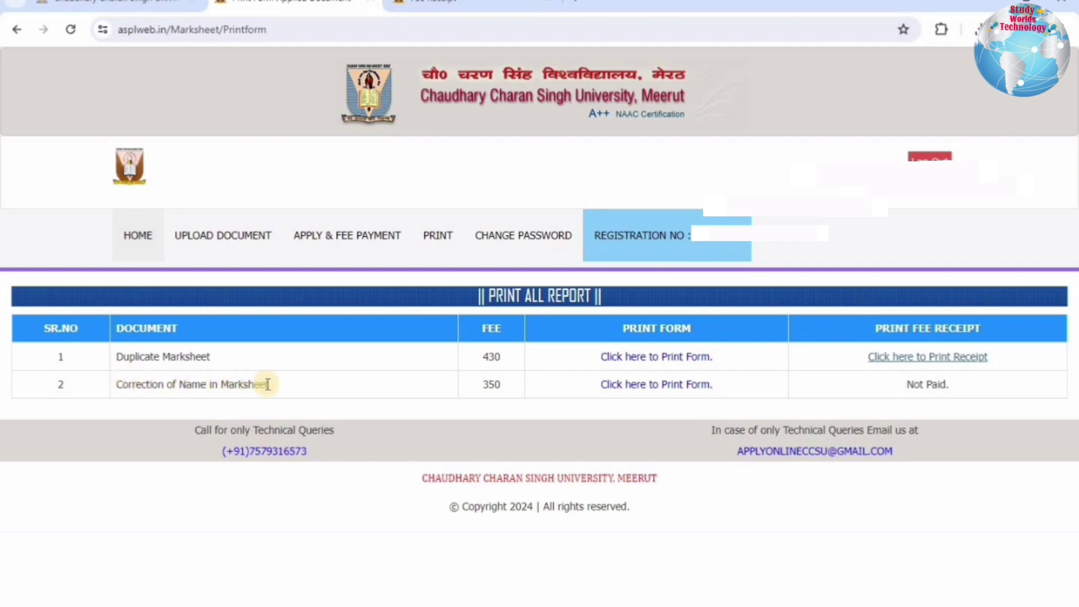
left_click_drag(280, 384, 136, 385)
left_click(663, 358)
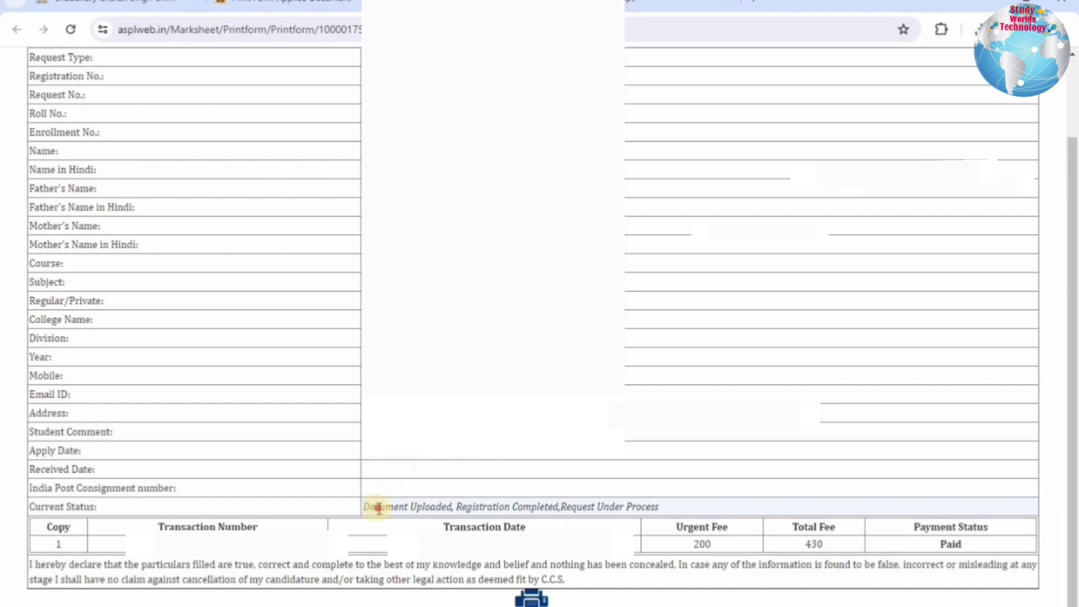
left_click_drag(377, 507, 666, 506)
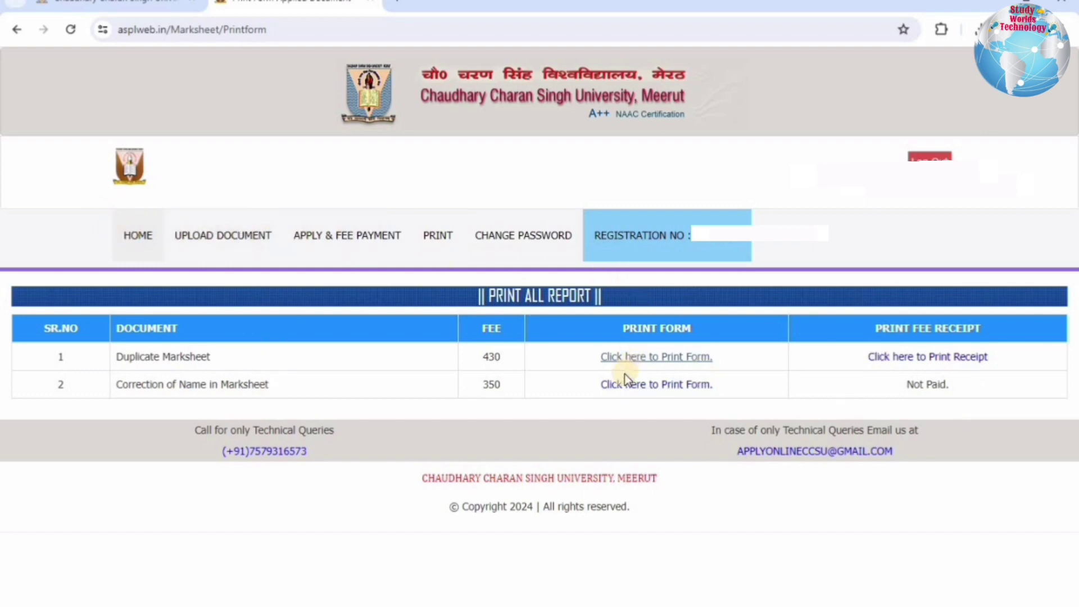
Open the student Home page and check the current status and remark of the Correction of Name in Marksheet application.
left_click(118, 235)
left_click_drag(104, 438, 280, 439)
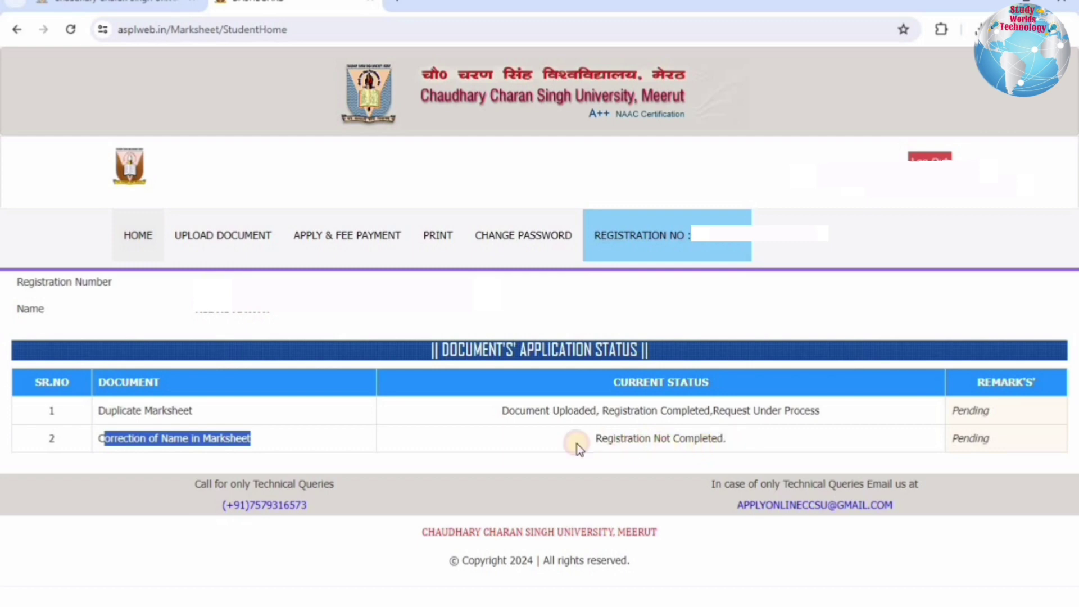
left_click_drag(726, 443, 573, 444)
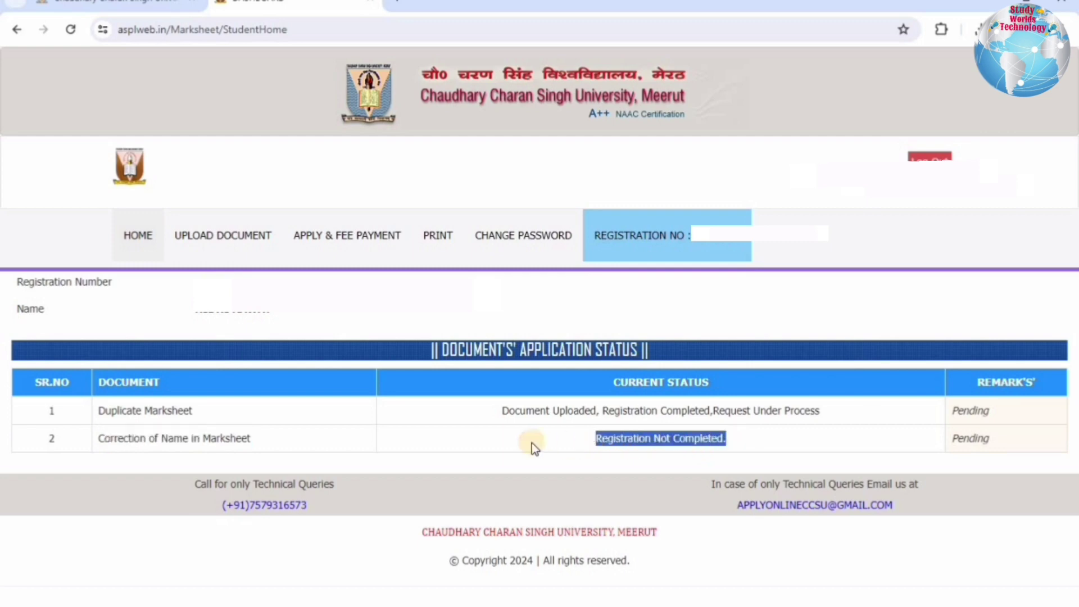
left_click(449, 439)
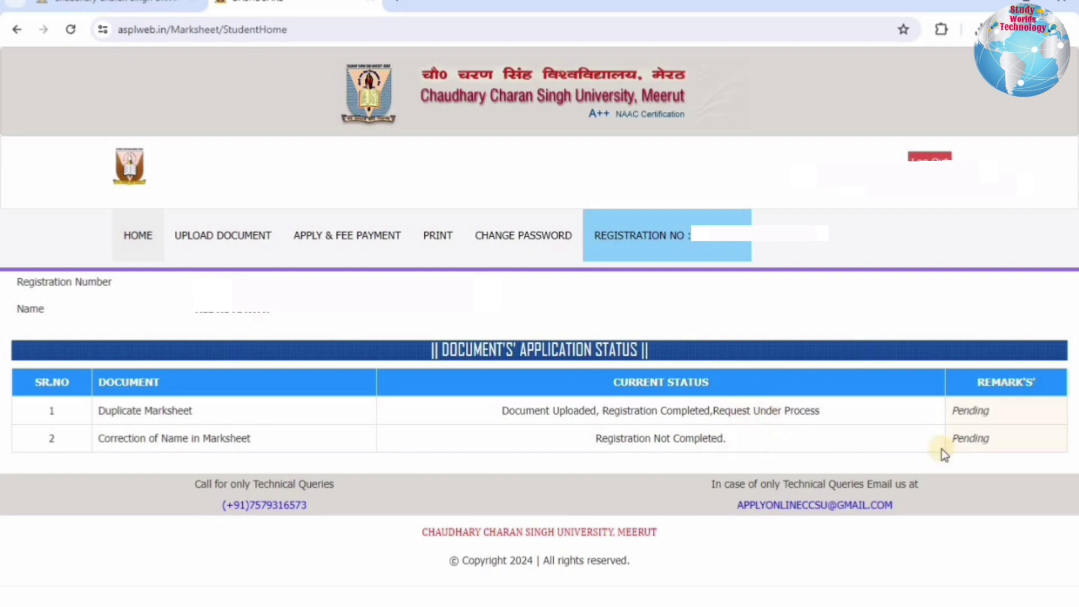
left_click_drag(948, 446, 1000, 452)
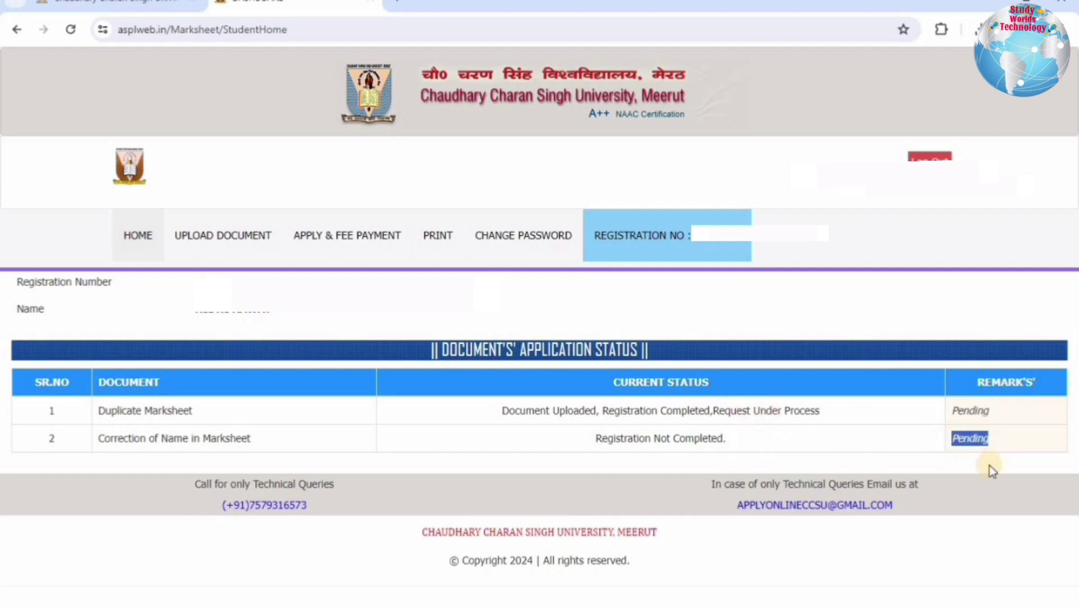
left_click(989, 466)
left_click(958, 453)
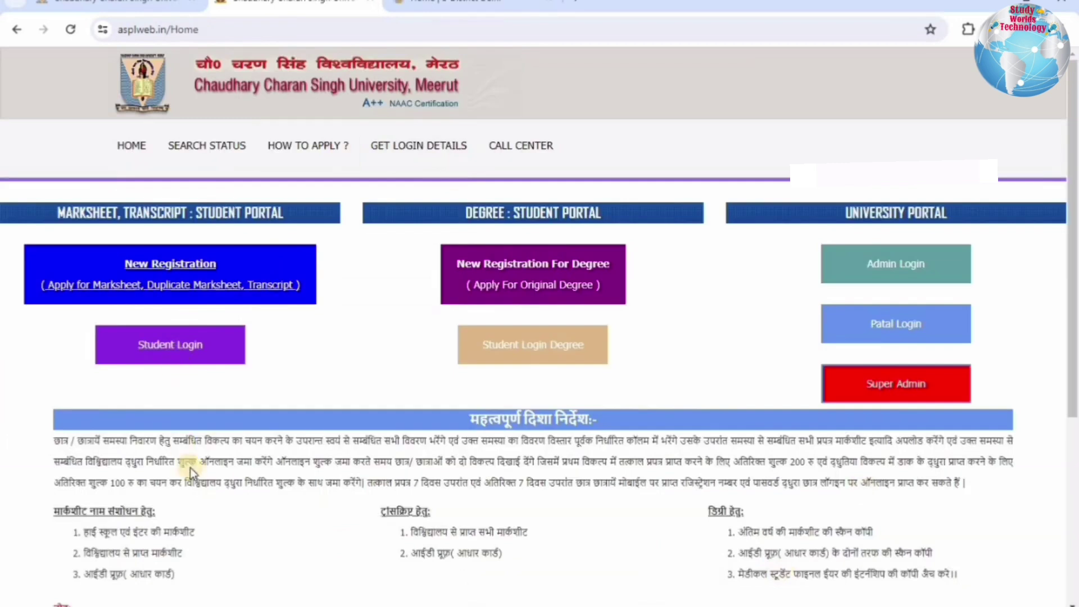
Search the request status for Marksheet and Transcript using the applicant's request, roll or mobile number.
left_click(216, 150)
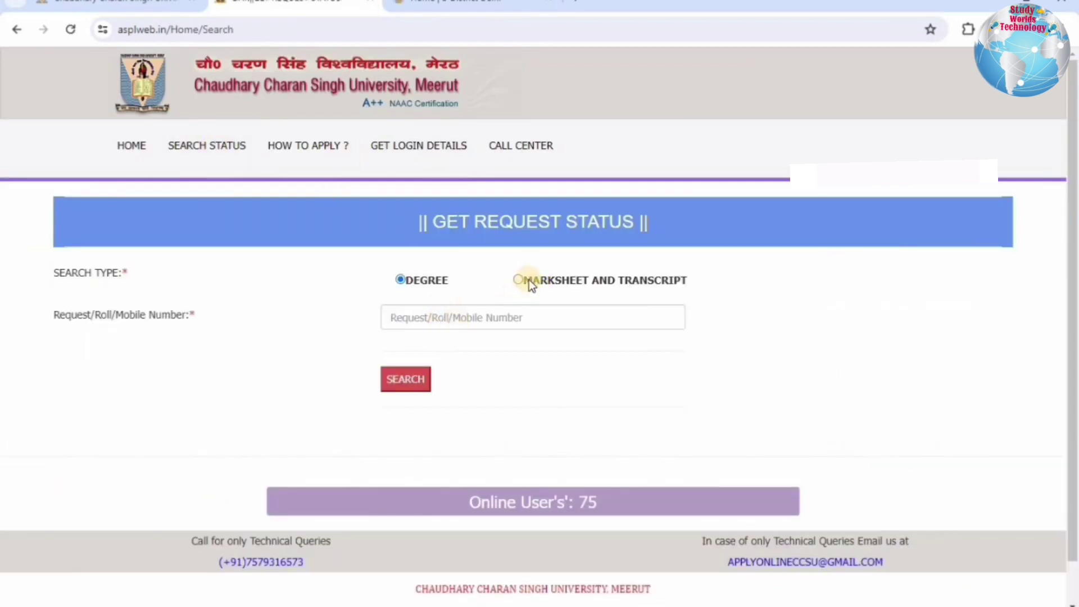
left_click(569, 279)
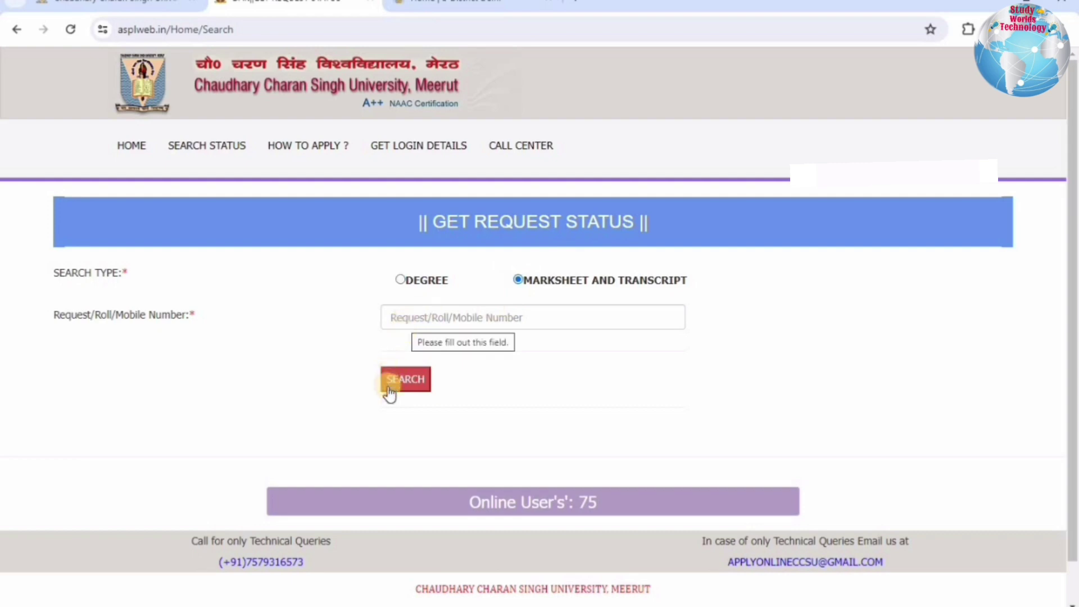
left_click(416, 319)
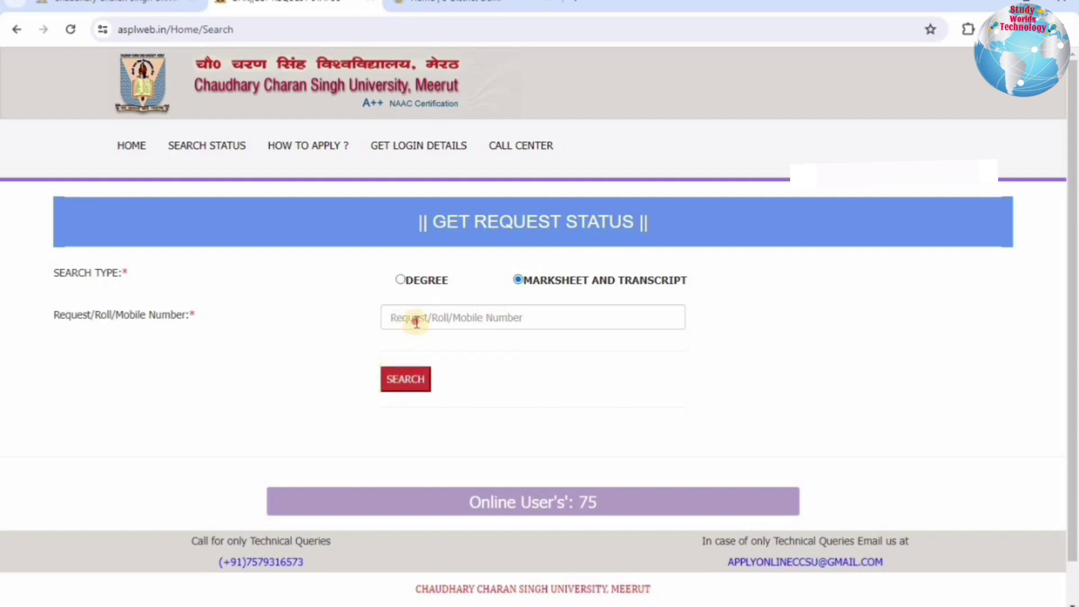
key("ctrl+v")
left_click(404, 380)
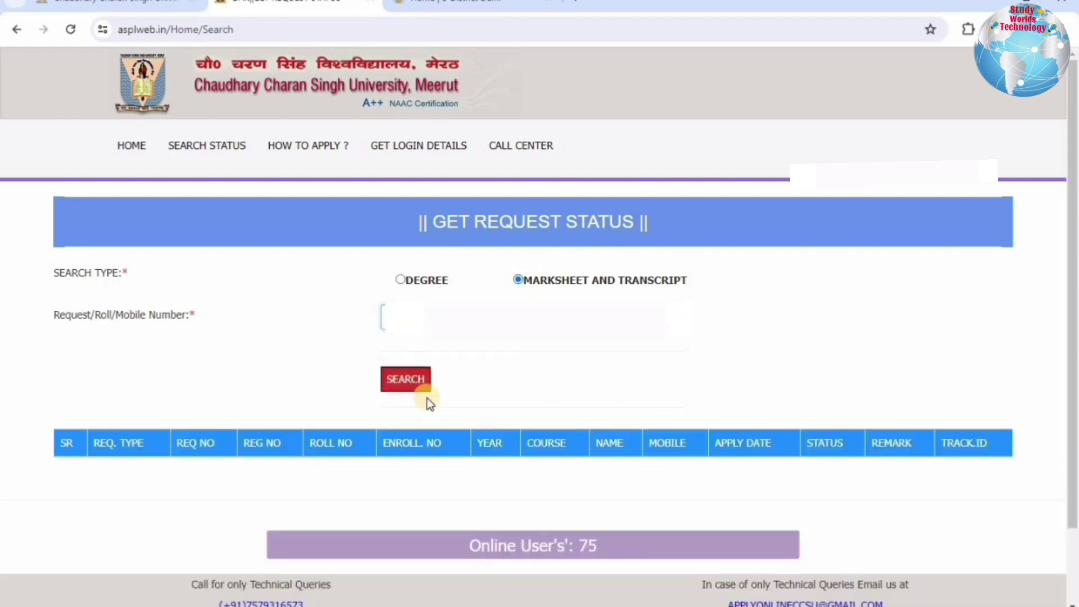
Review the status of the listed marksheet request in the search results.
scroll(427, 398, "down", 1)
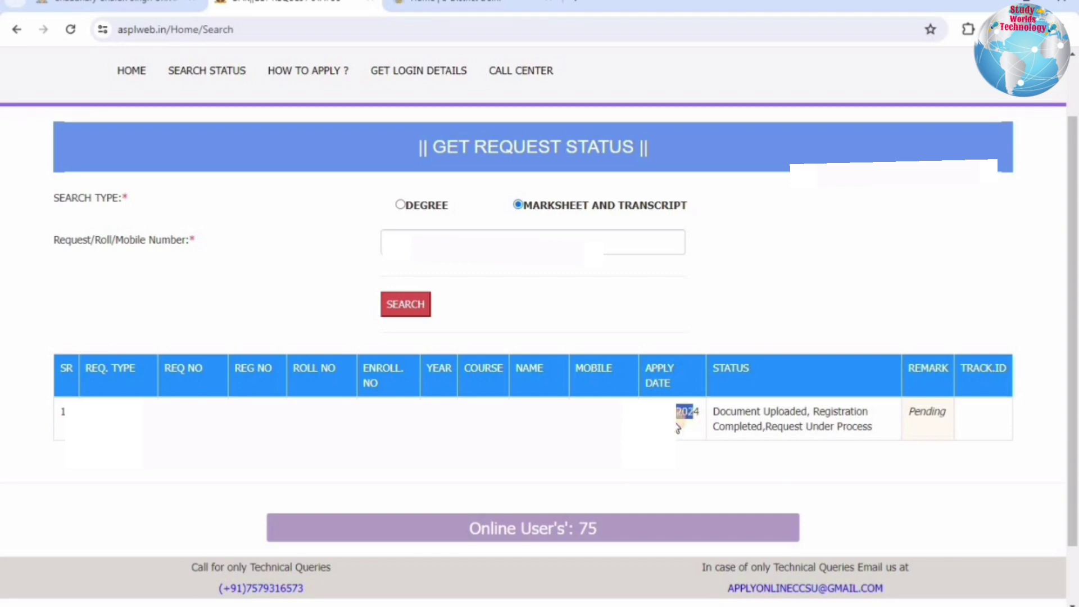
left_click(730, 412)
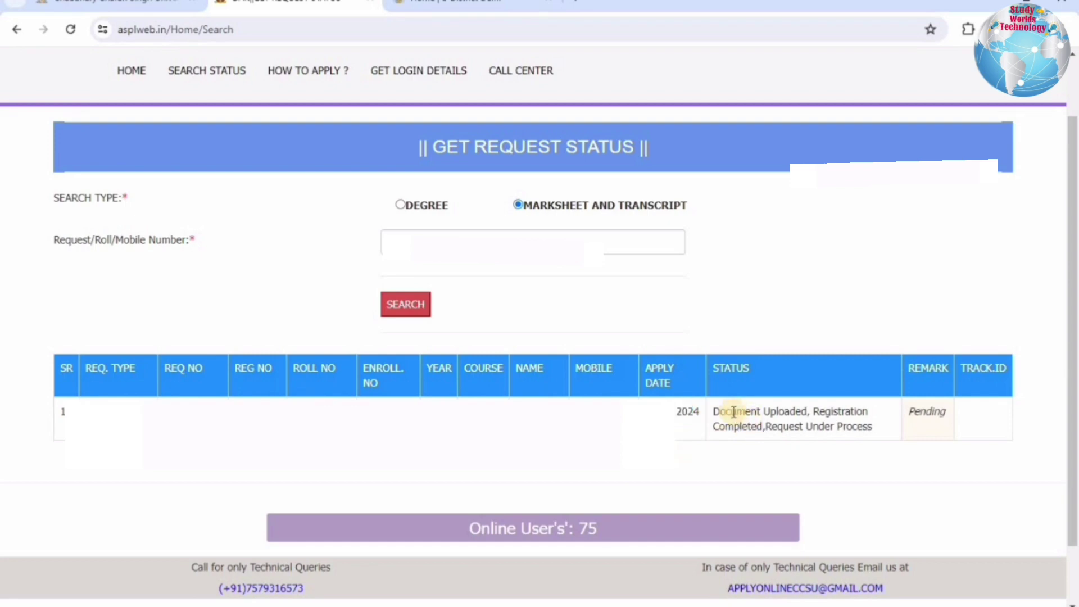
left_click_drag(731, 412, 872, 426)
left_click(872, 426)
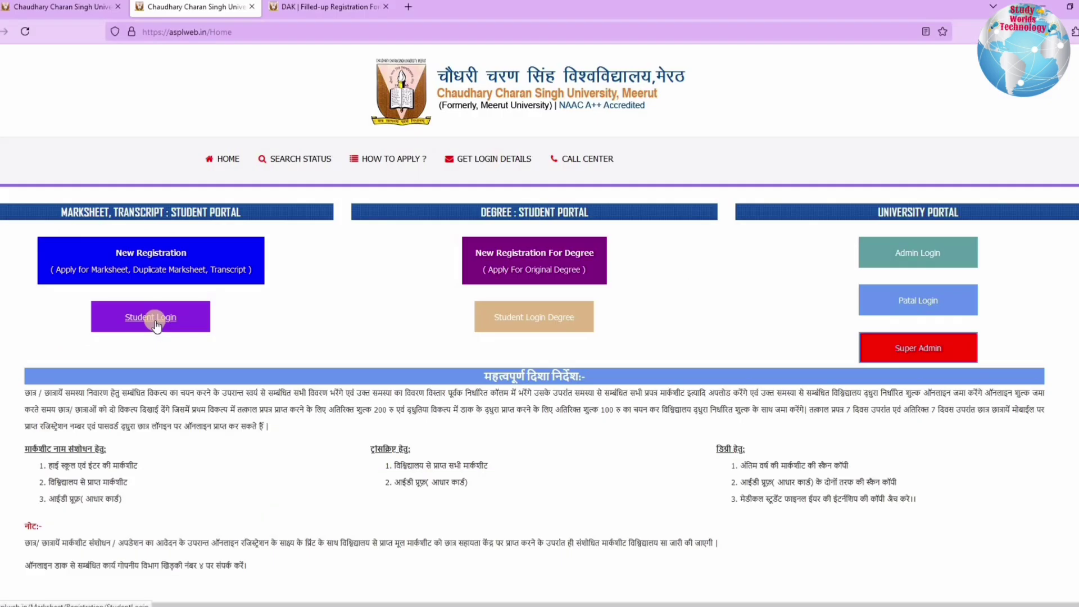
Open the request status search and look up Marksheet and Transcript requests by the applicant's roll or mobile number, solving the sum captcha.
left_click(297, 163)
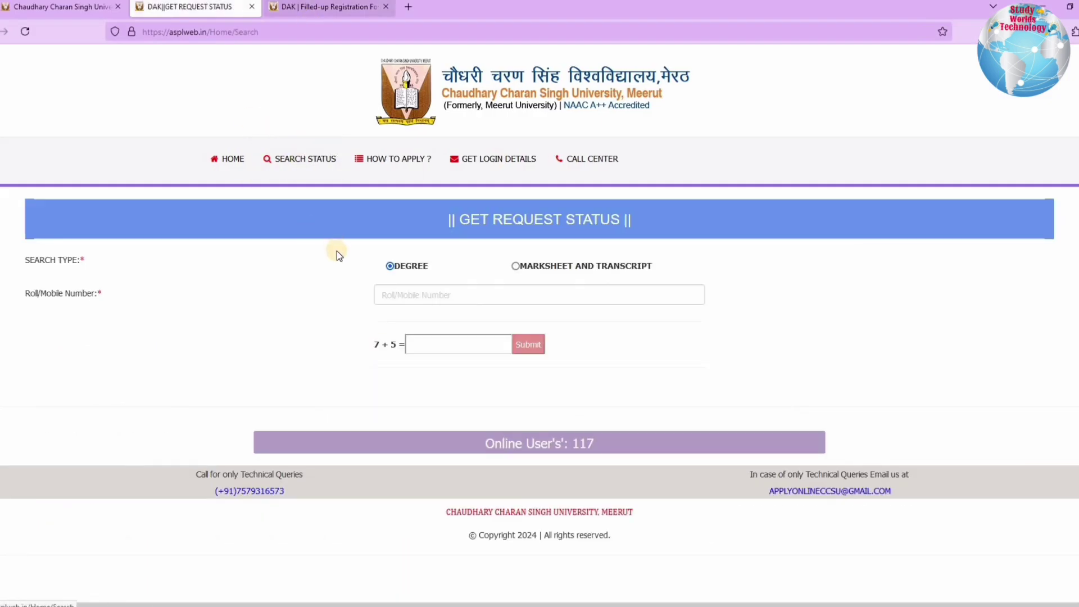
left_click(539, 265)
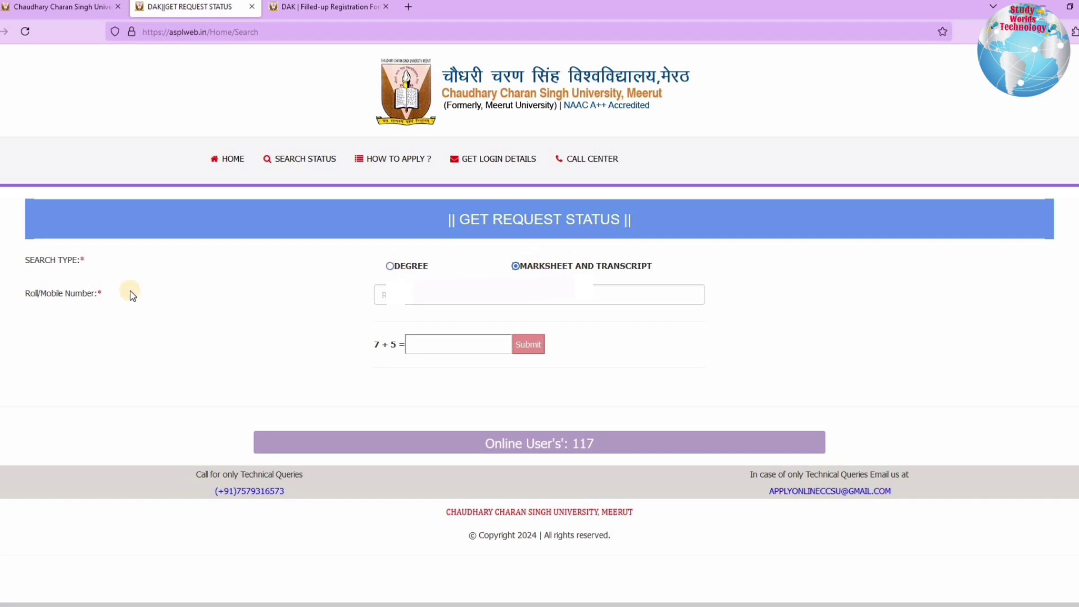
left_click_drag(57, 293, 102, 293)
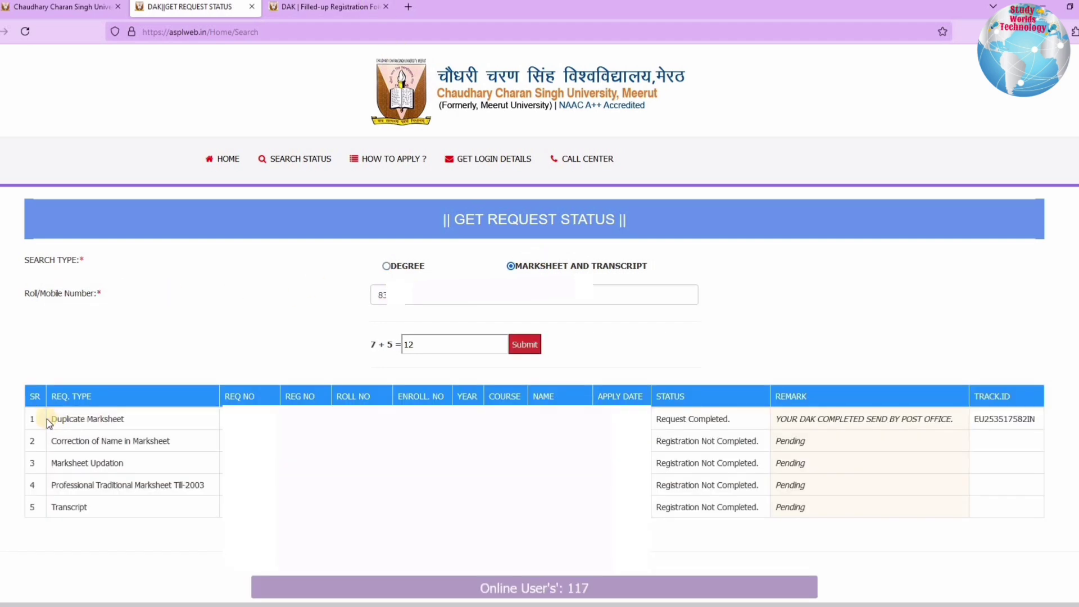
Find the Duplicate Marksheet request in the results table and highlight its entry in the status column.
left_click(144, 419)
left_click_drag(143, 419, 51, 419)
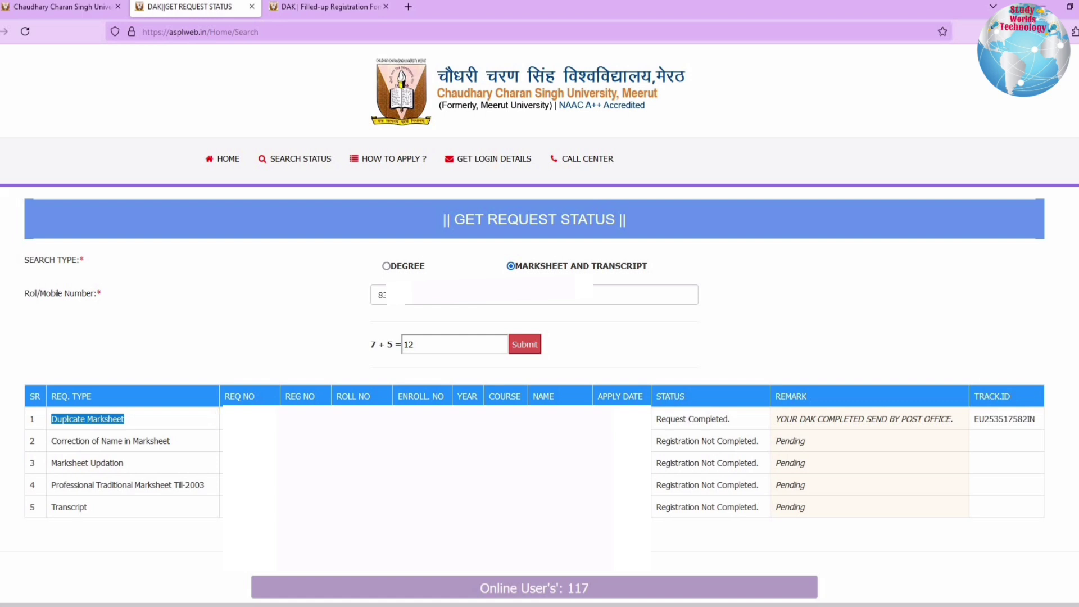
left_click(218, 418)
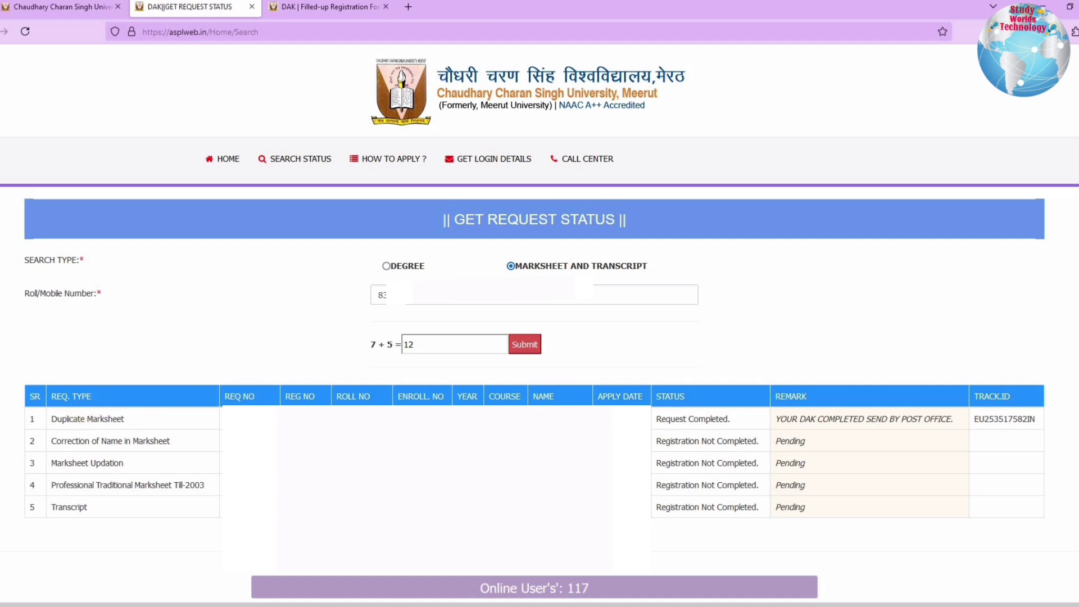
left_click_drag(657, 420, 735, 425)
left_click(734, 425)
key("shift+Right")
key("shift+Right")
key("shift+Right")
key("shift+Right")
key("shift+Right")
key("shift+Right")
key("shift+Right")
key("shift+Right")
key("shift+Right")
key("shift+Right")
key("shift+Right")
key("shift+Right")
key("shift+Right")
key("shift+Right")
key("shift+Right")
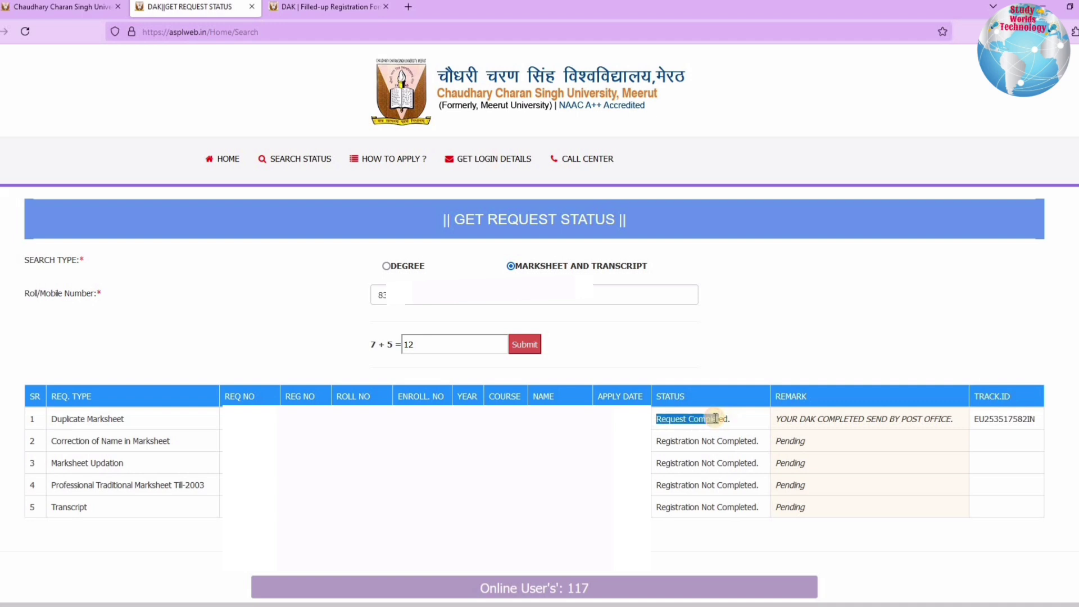
key("shift+Right")
Highlight and read the remark on dispatch for the Duplicate Marksheet request.
key("Right")
key("Right")
key("Right")
key("Right")
key("Right")
key("Right")
key("Right")
key("Right")
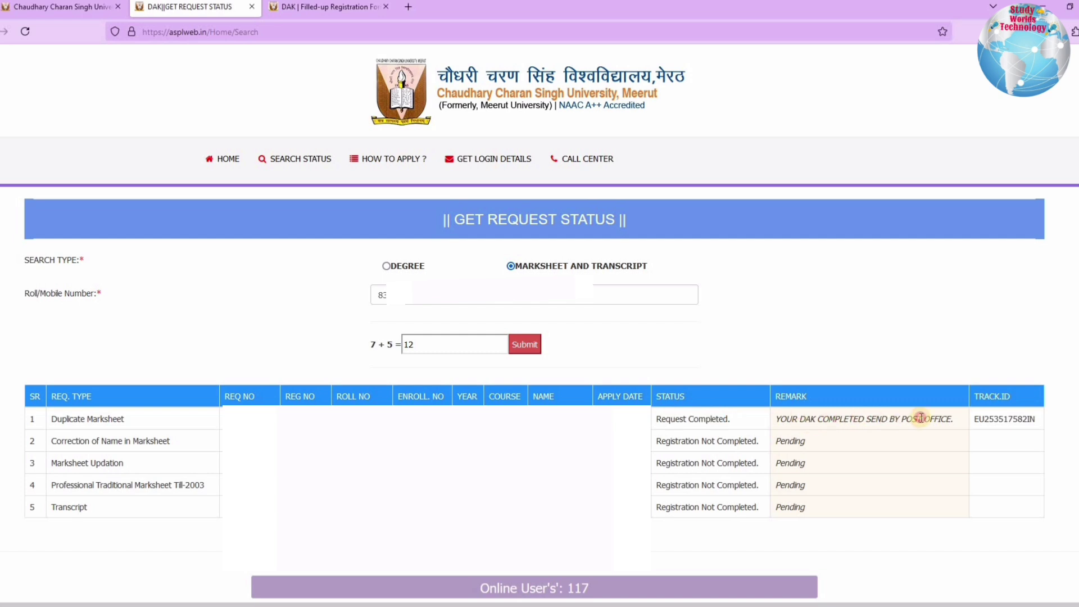
key("shift+Right")
key("shift+Right")
key("shift+Right")
key("shift+Right")
key("shift+Right")
key("shift+Right")
key("shift+Right")
key("shift+Right")
key("shift+Right")
key("shift+Right")
key("shift+Right")
key("shift+Right")
key("shift+Right")
key("shift+Right")
key("shift+Right")
key("shift+Right")
key("shift+Right")
key("shift+Right")
key("shift+Right")
key("shift+Right")
key("shift+Right")
key("shift+Right")
key("shift+Right")
key("shift+Right")
key("shift+Right")
key("shift+Right")
key("shift+Right")
key("shift+Right")
key("shift+Right")
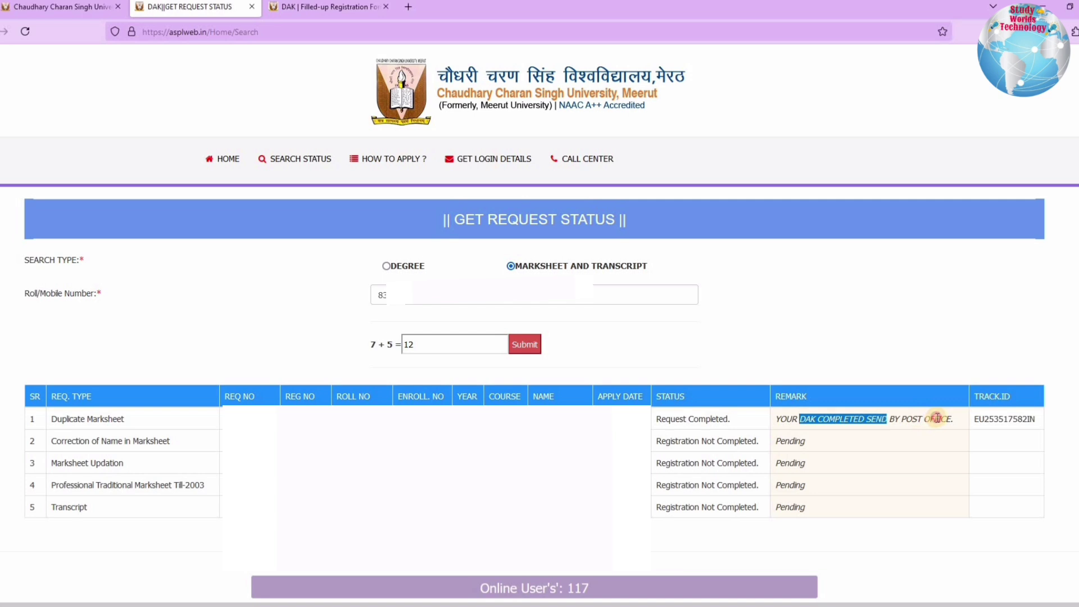
left_click_drag(944, 418, 953, 419)
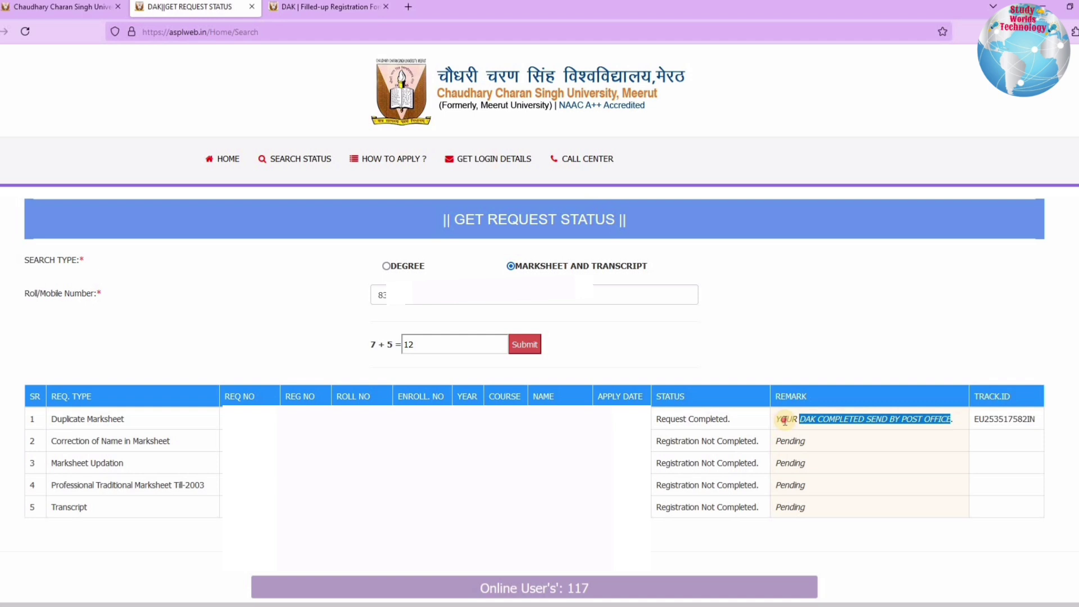
left_click(893, 420)
left_click_drag(785, 418, 958, 422)
left_click_drag(958, 422, 965, 421)
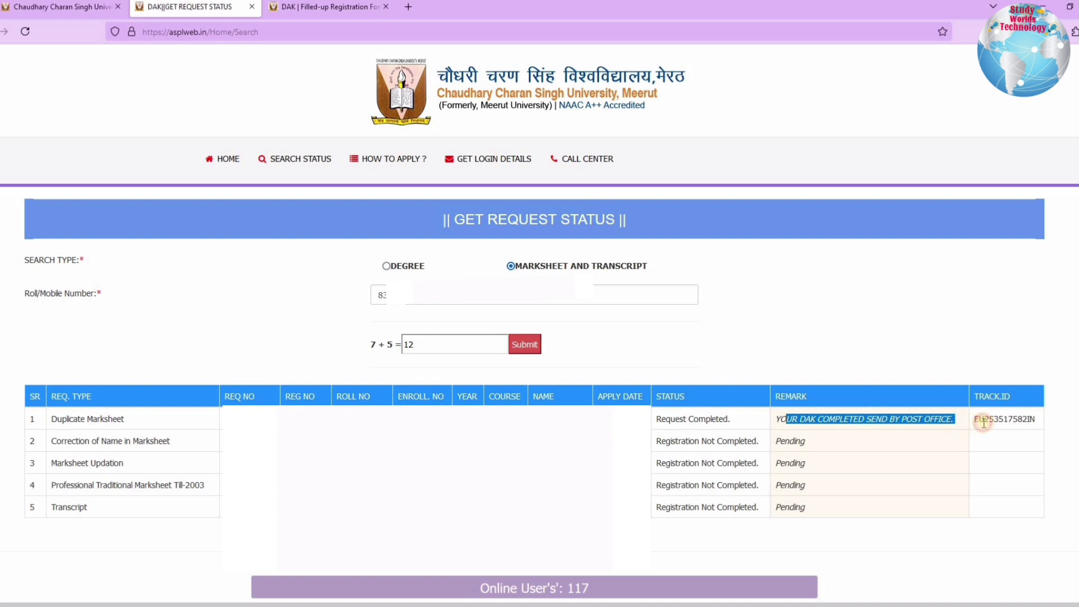
Select the postal tracking ID listed for the Duplicate Marksheet request.
left_click(1019, 420)
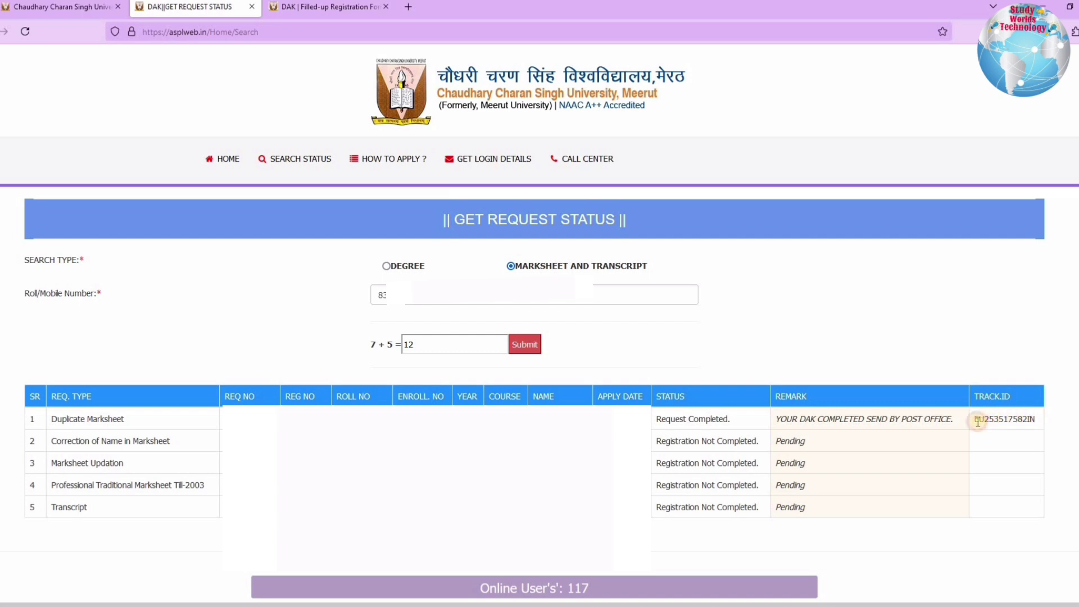
key("shift+Left")
key("shift+Left")
key("shift+Left")
key("shift+Left")
key("shift+Left")
key("shift+Left")
key("shift+Left")
key("shift+Left")
key("shift+Left")
key("shift+Left")
key("shift+Left")
key("shift+Left")
key("shift+Left")
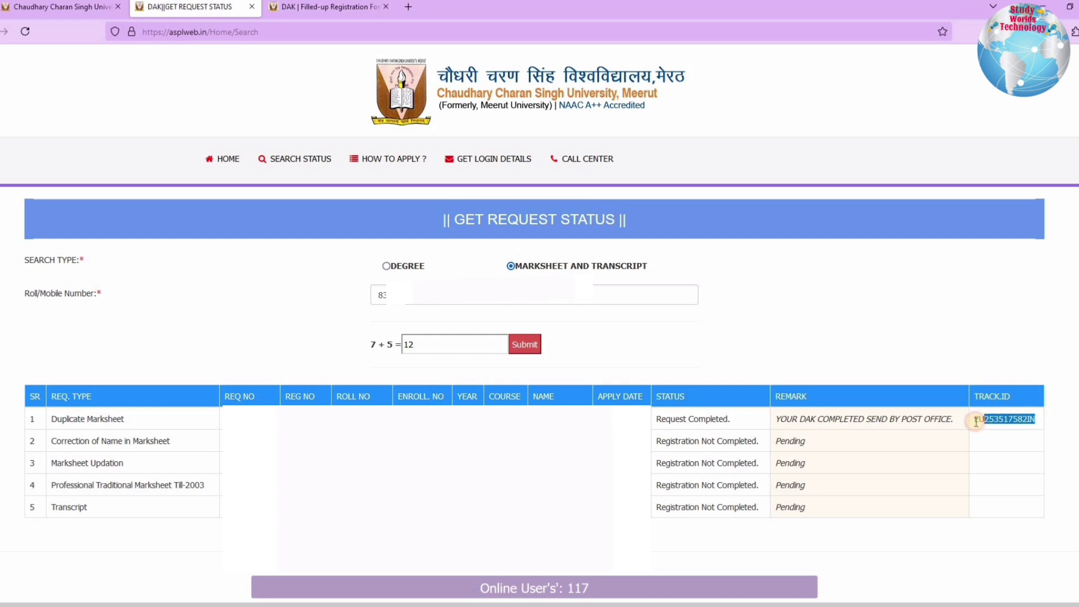